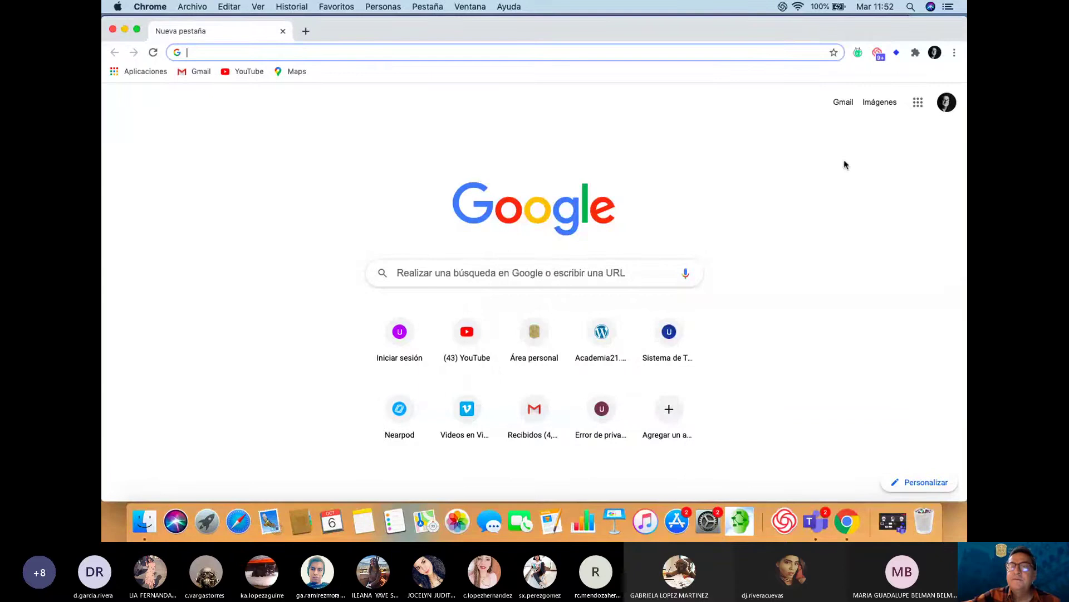
# Go to Google Drive via the apps grid and open the '2020 II Inteligencia Negocios' folder
pyautogui.click(918, 102)
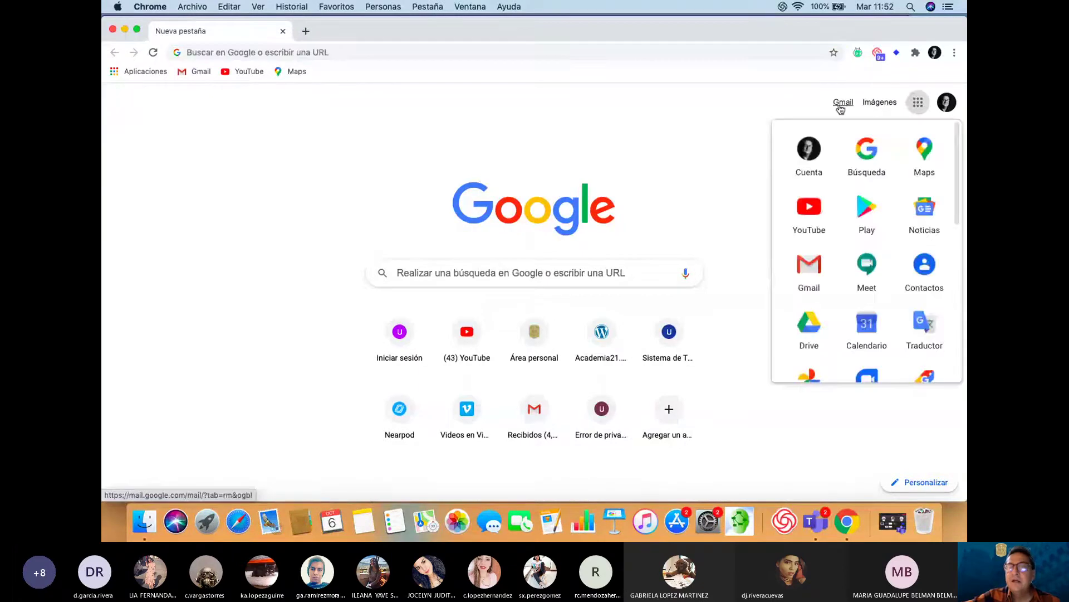
pyautogui.click(811, 330)
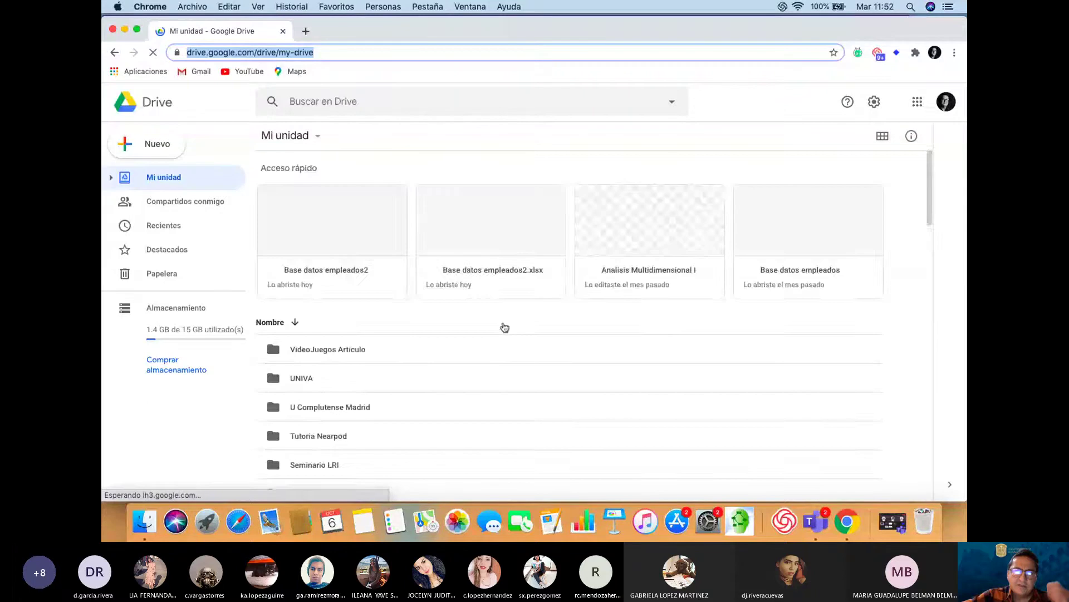
pyautogui.scroll(-10, 502, 327)
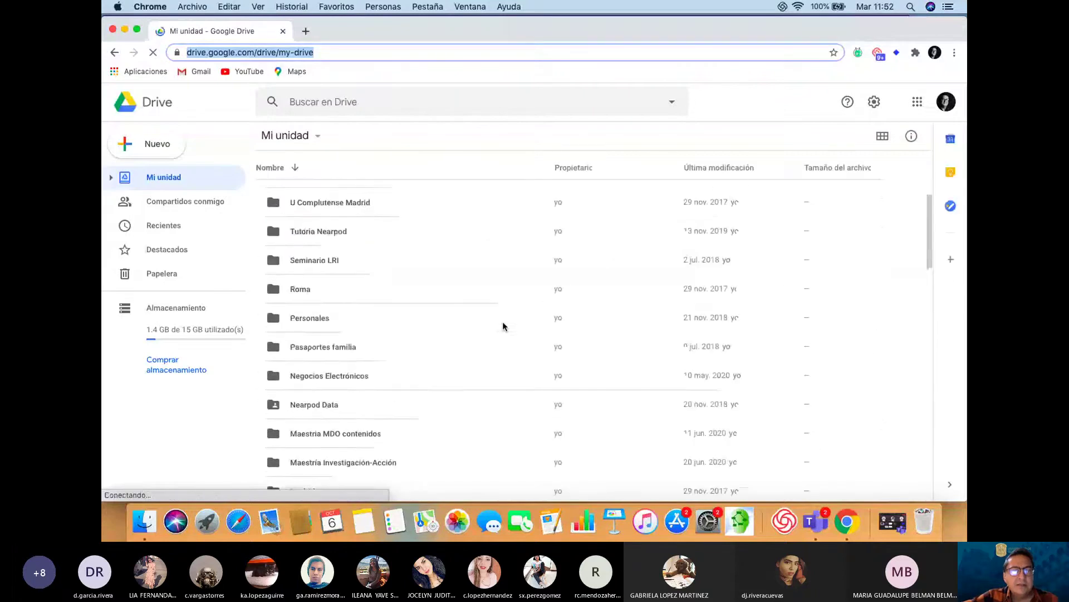
pyautogui.scroll(-5, 503, 326)
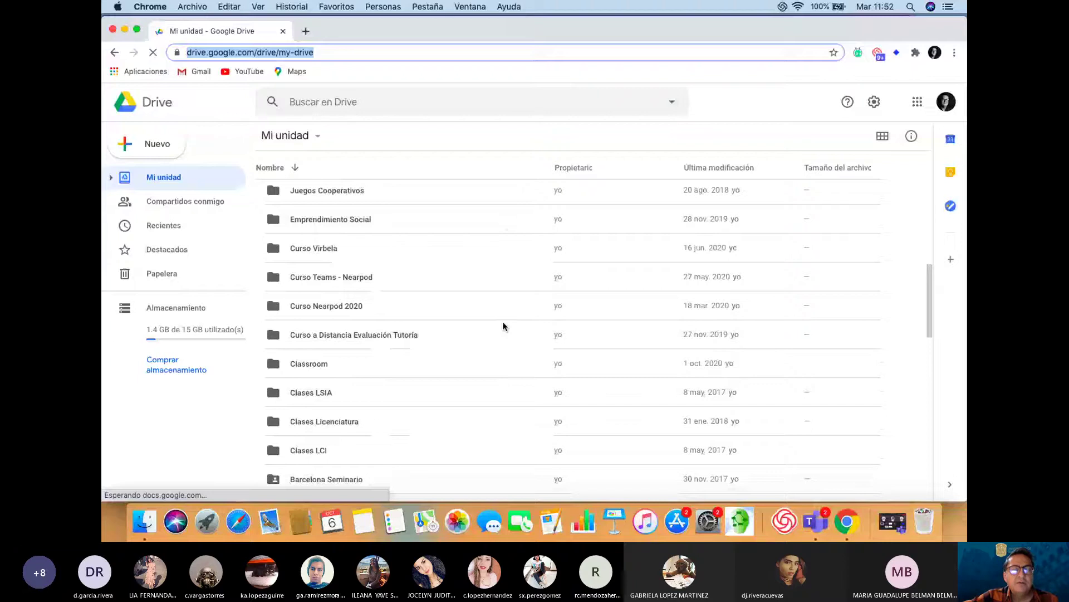
pyautogui.scroll(-5, 503, 326)
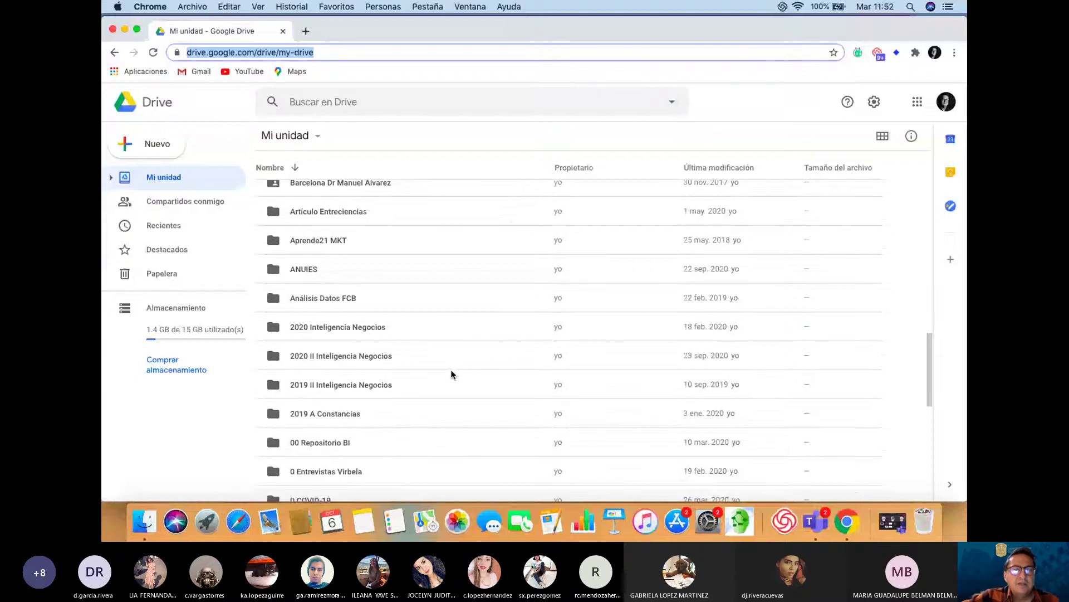
pyautogui.click(339, 357)
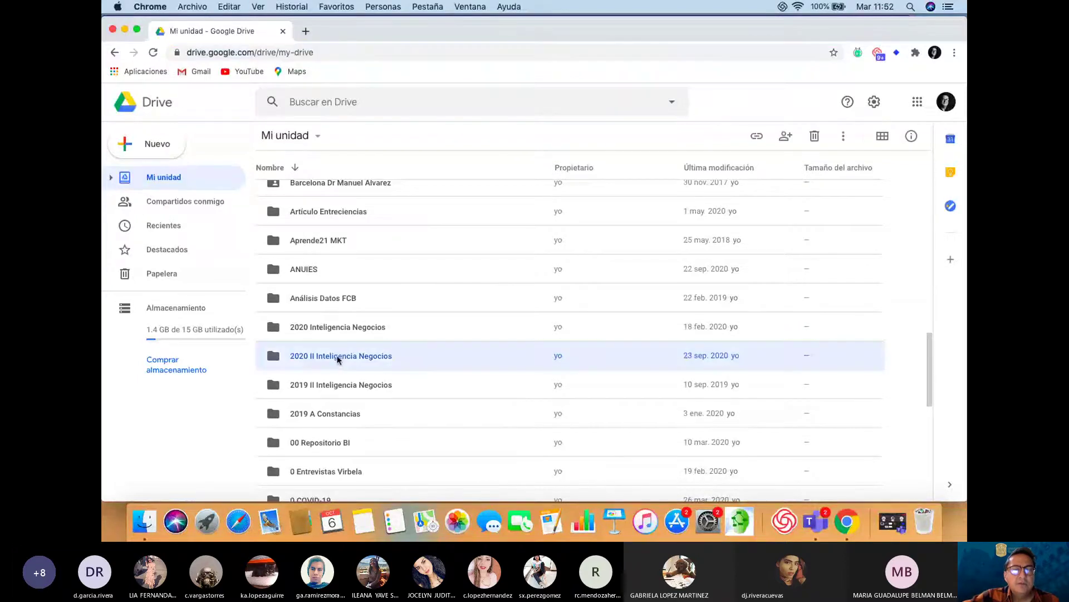
pyautogui.doubleClick(337, 357)
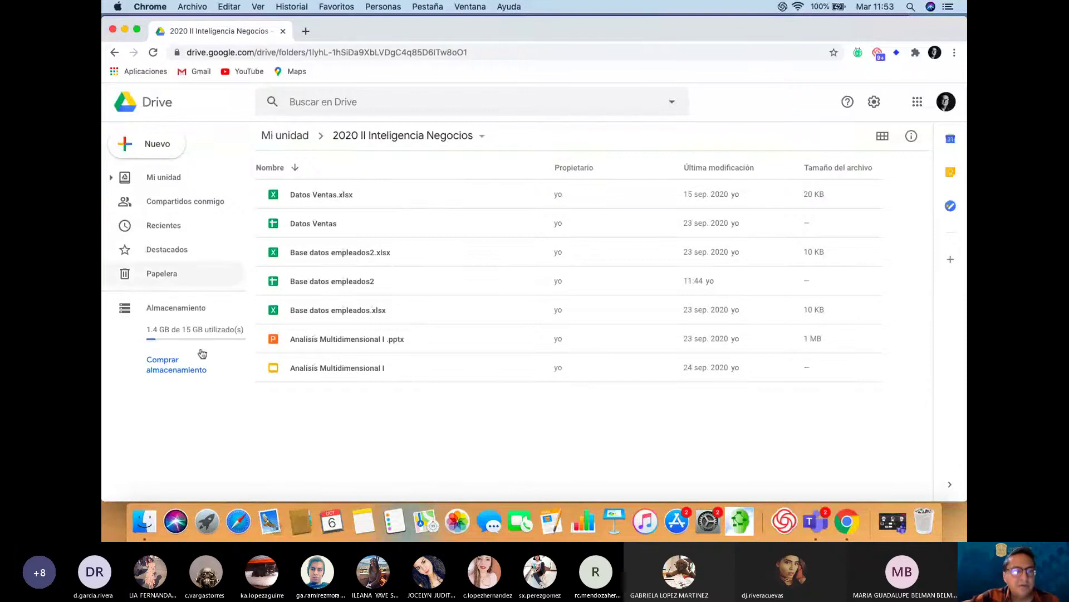
# Drag 'Base datos empleados3.xlsx' from Finder into the Drive folder to upload it
pyautogui.click(142, 532)
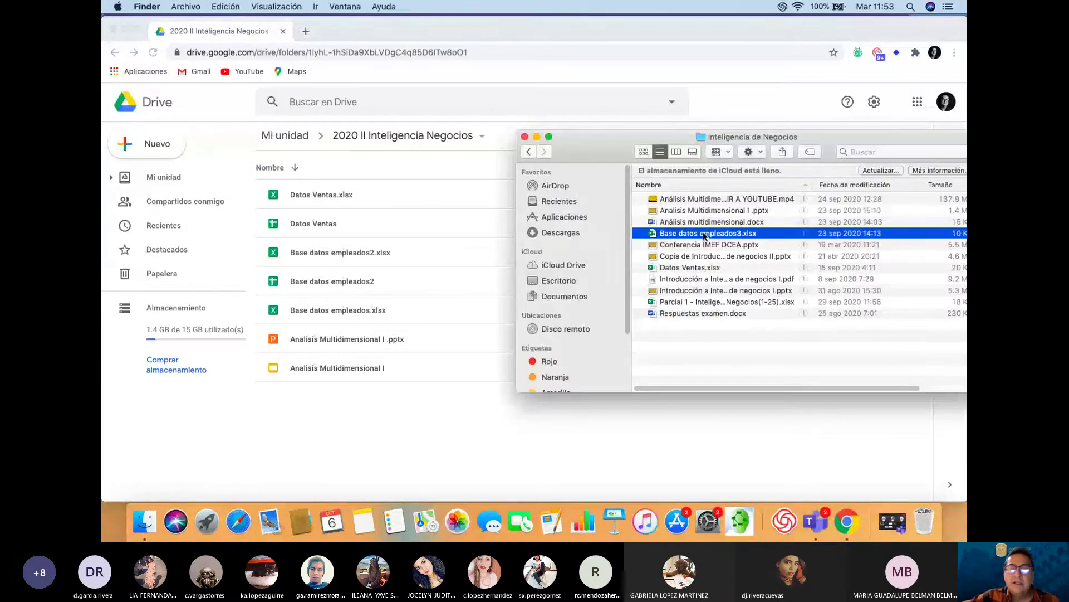
pyautogui.moveTo(705, 236); pyautogui.dragTo(389, 424)
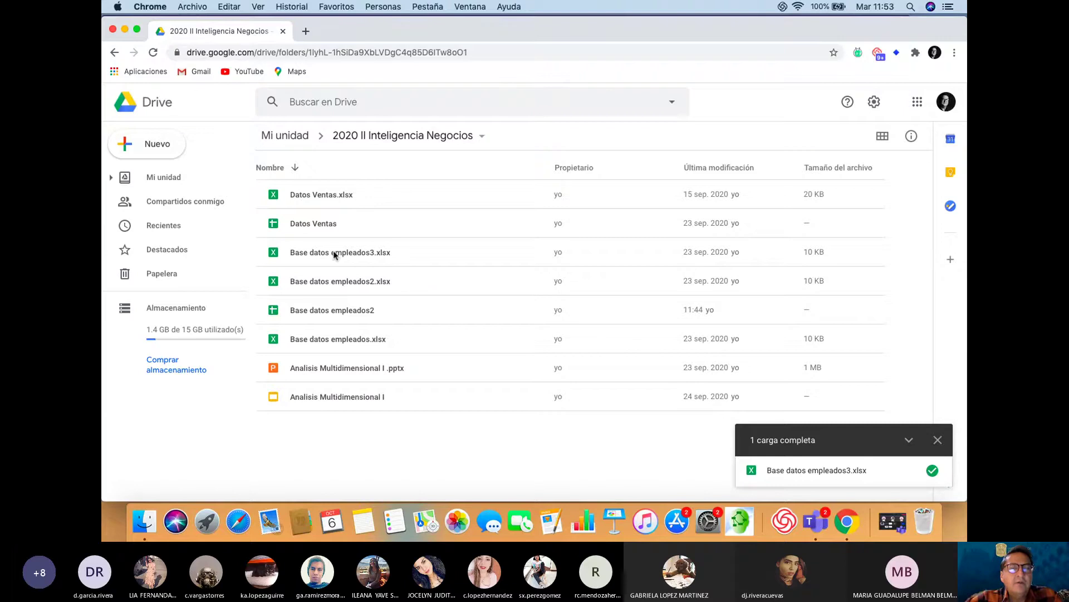
# Preview 'Base datos empleados3.xlsx' and open it with Hojas de cálculo de Google
pyautogui.click(355, 253)
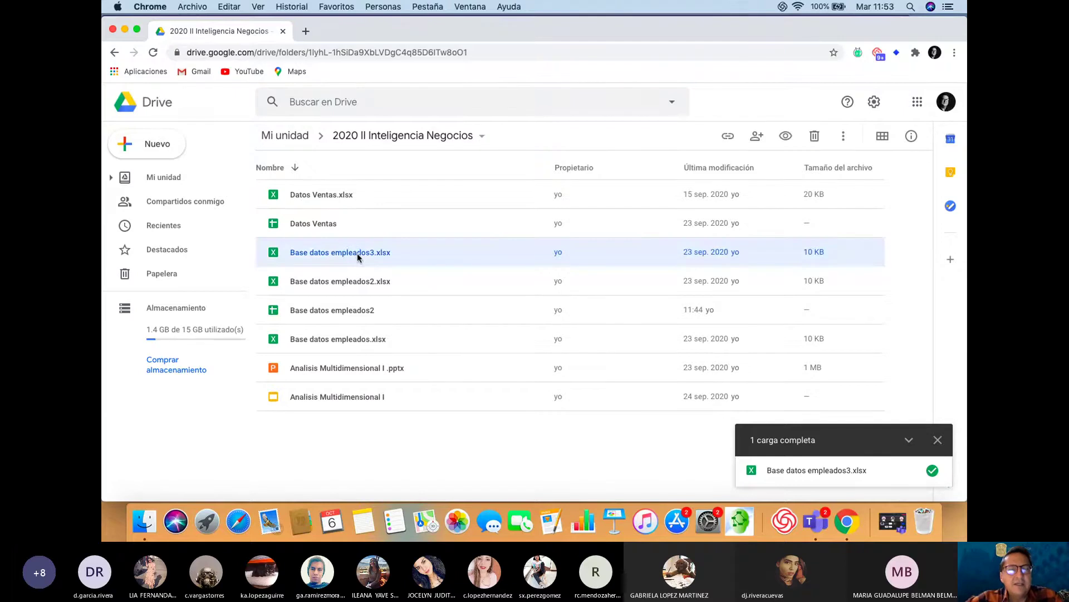
pyautogui.doubleClick(358, 256)
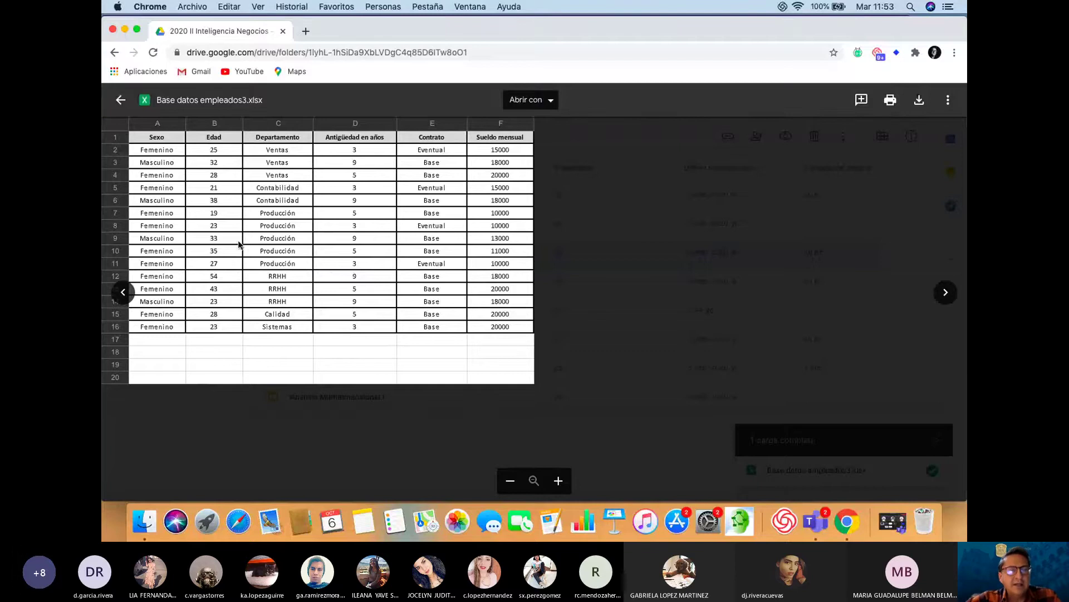
pyautogui.click(553, 104)
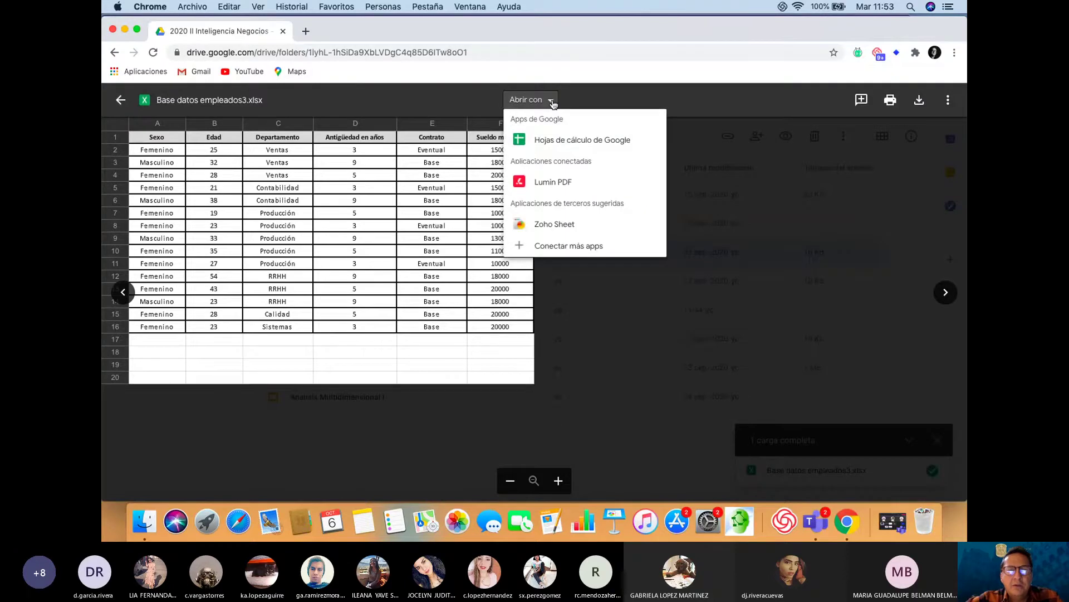
pyautogui.click(548, 143)
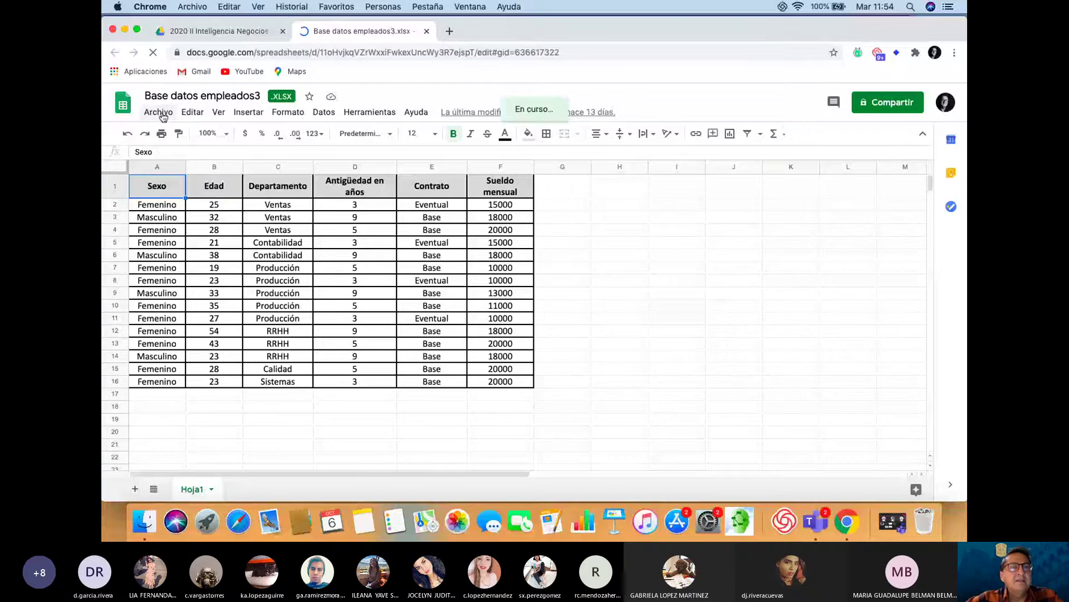
# Save the workbook as a Google Sheets file, then close both spreadsheet tabs
pyautogui.click(159, 113)
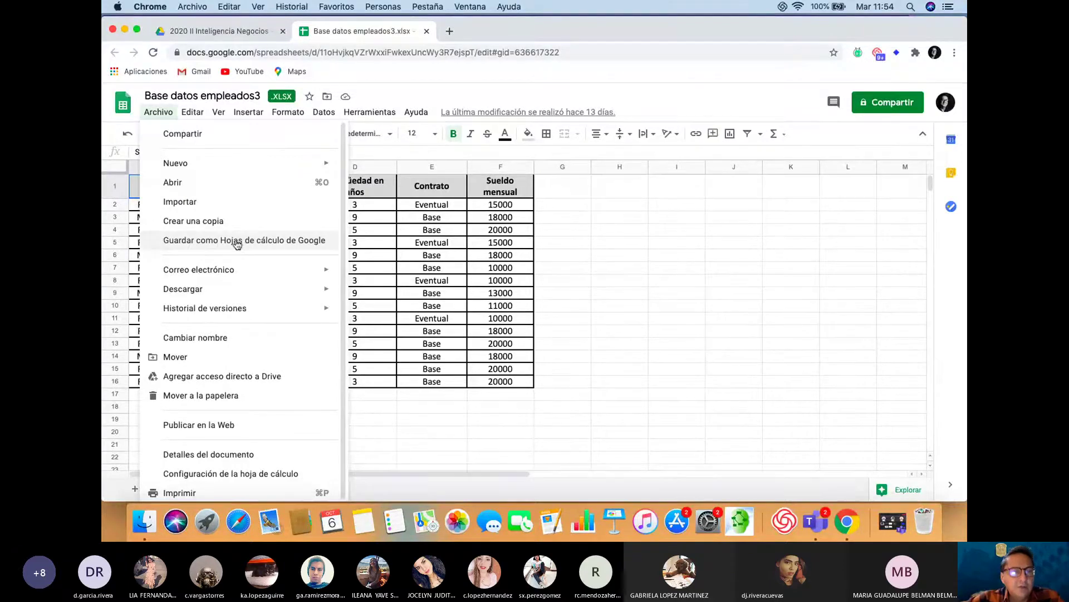
pyautogui.click(237, 244)
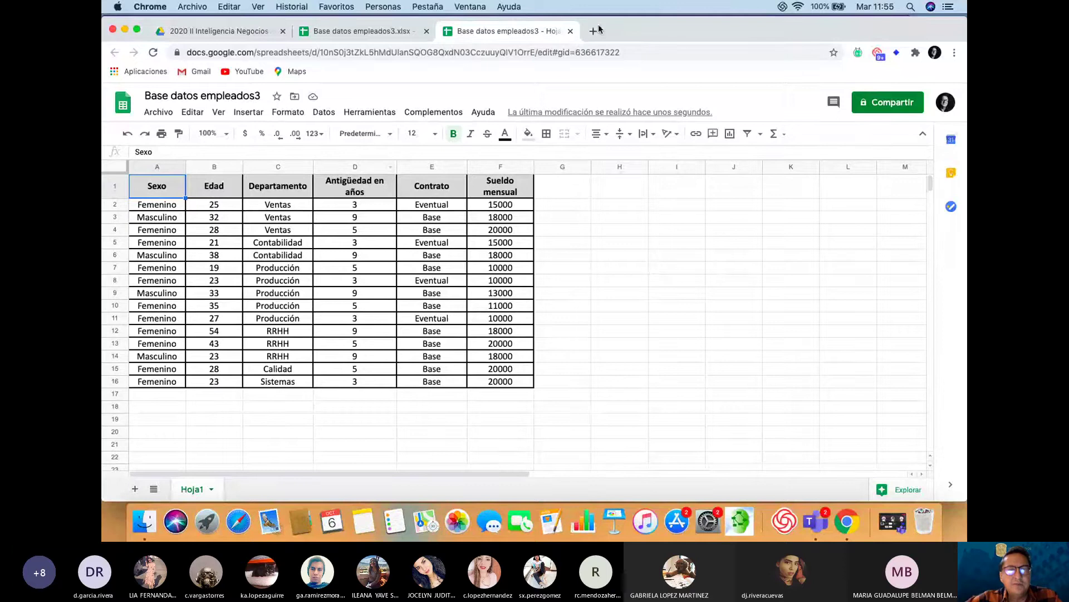
pyautogui.click(571, 31)
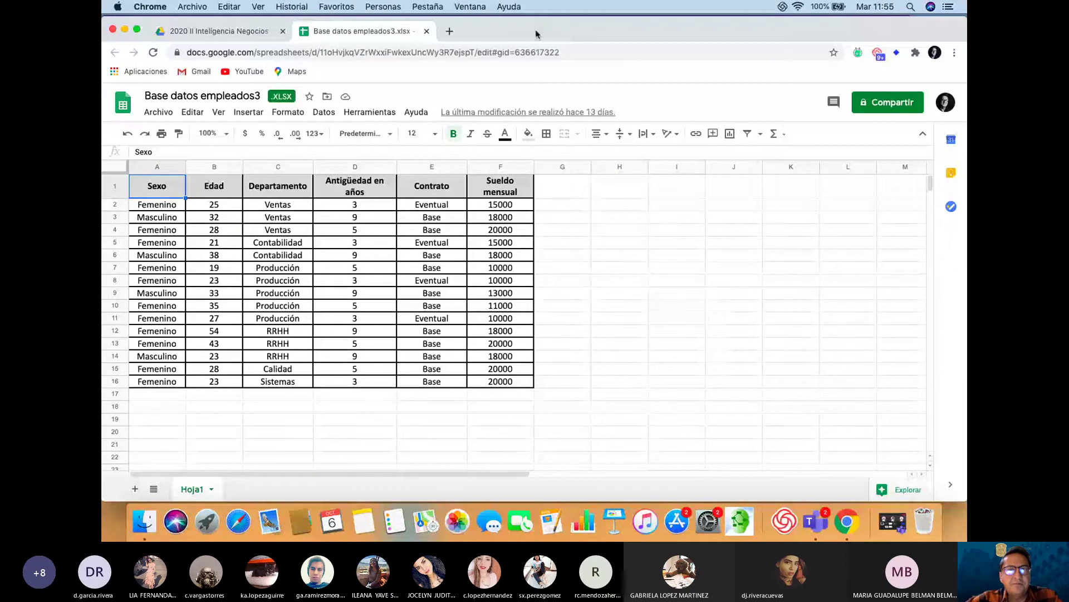
pyautogui.click(427, 31)
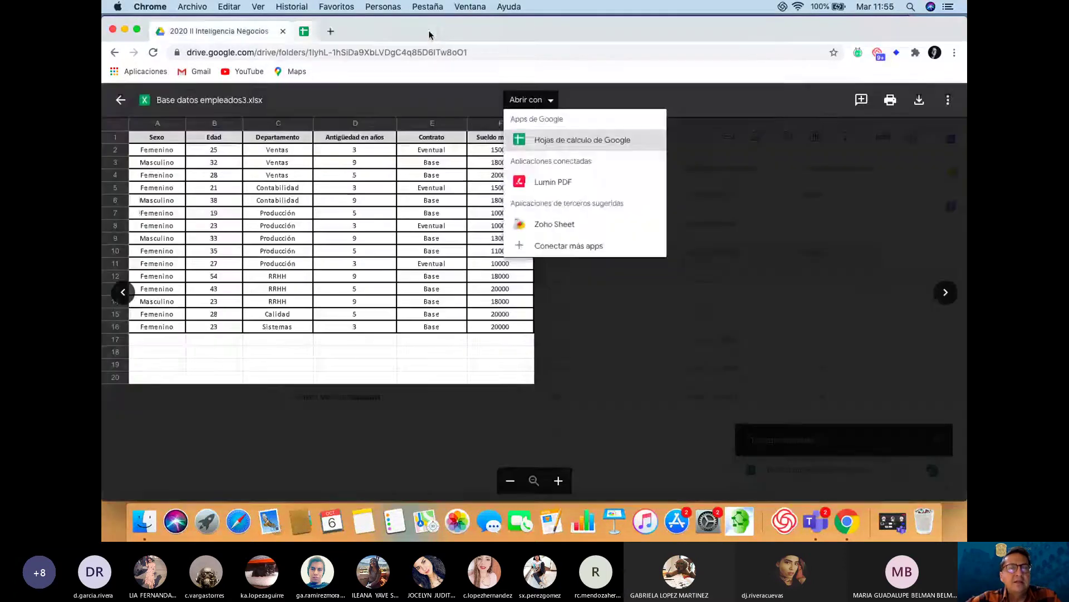
# Go back from the file preview to the Drive folder listing
pyautogui.click(120, 100)
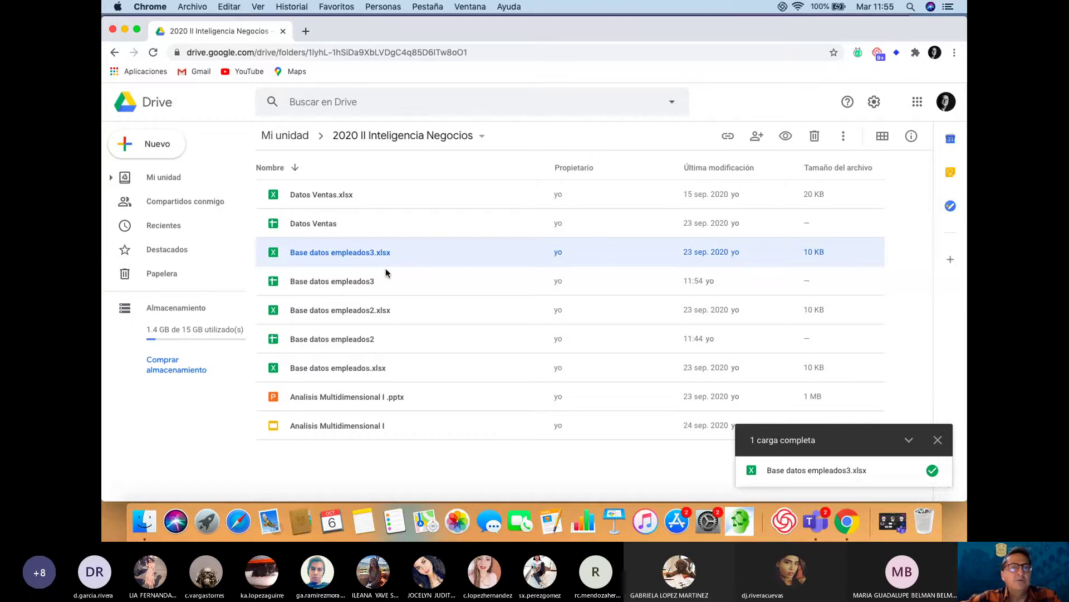
# Search Google for 'google data studio' in a new tab
pyautogui.click(305, 32)
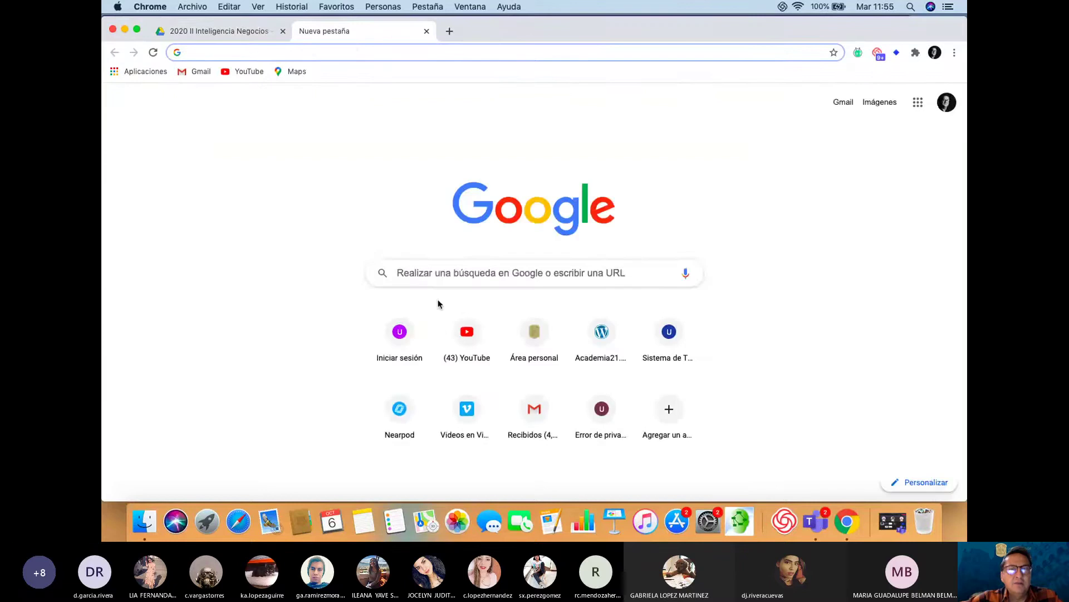
pyautogui.click(441, 267)
pyautogui.write('google data studio')
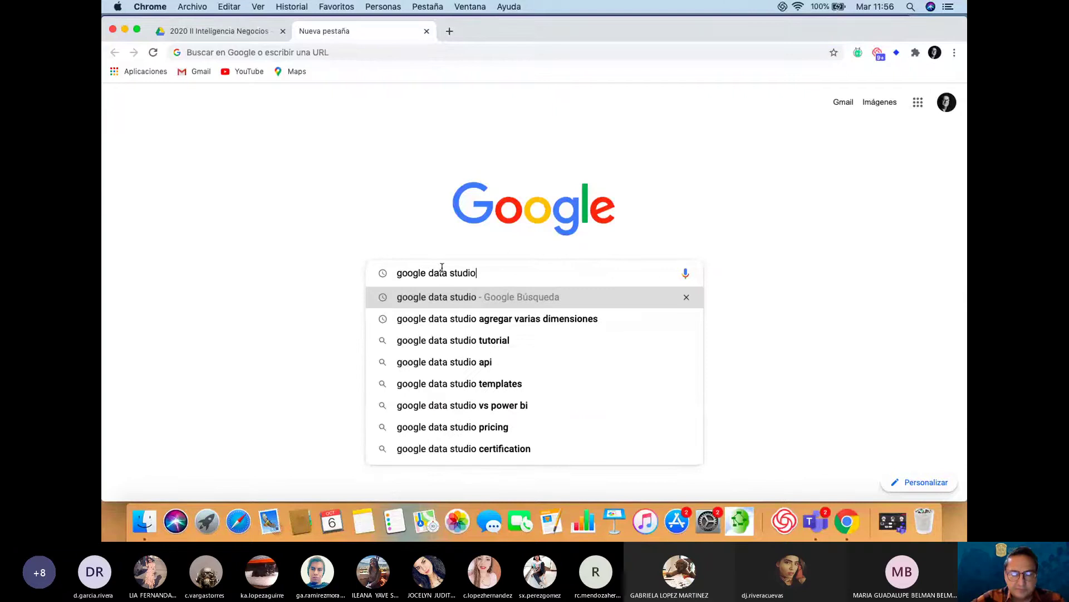
pyautogui.press('Return')
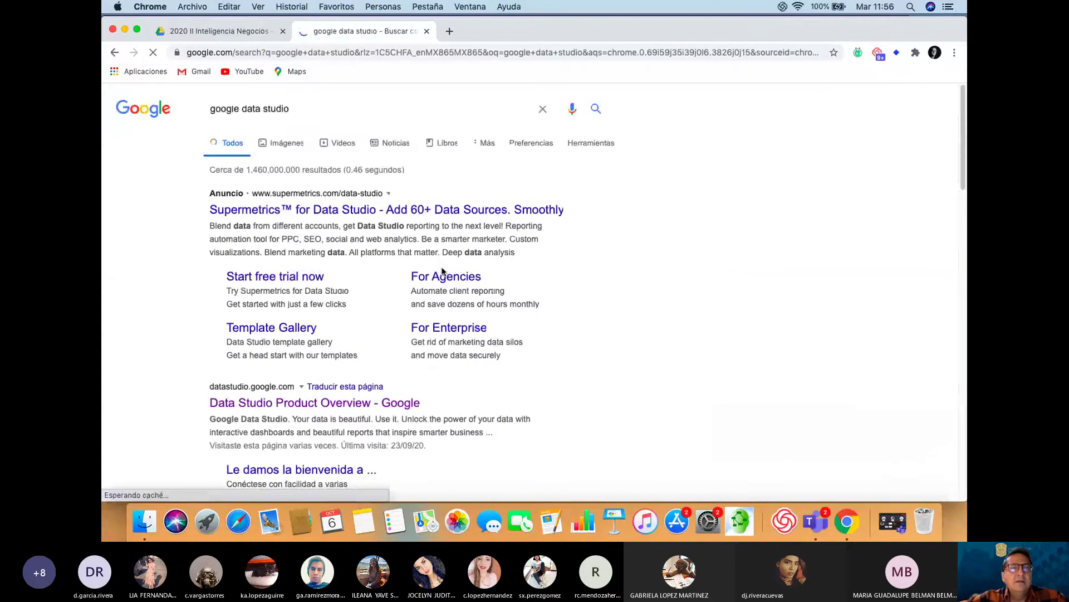
# After a brief look at Drive's creation options, open the Data Studio site from the results
pyautogui.click(215, 33)
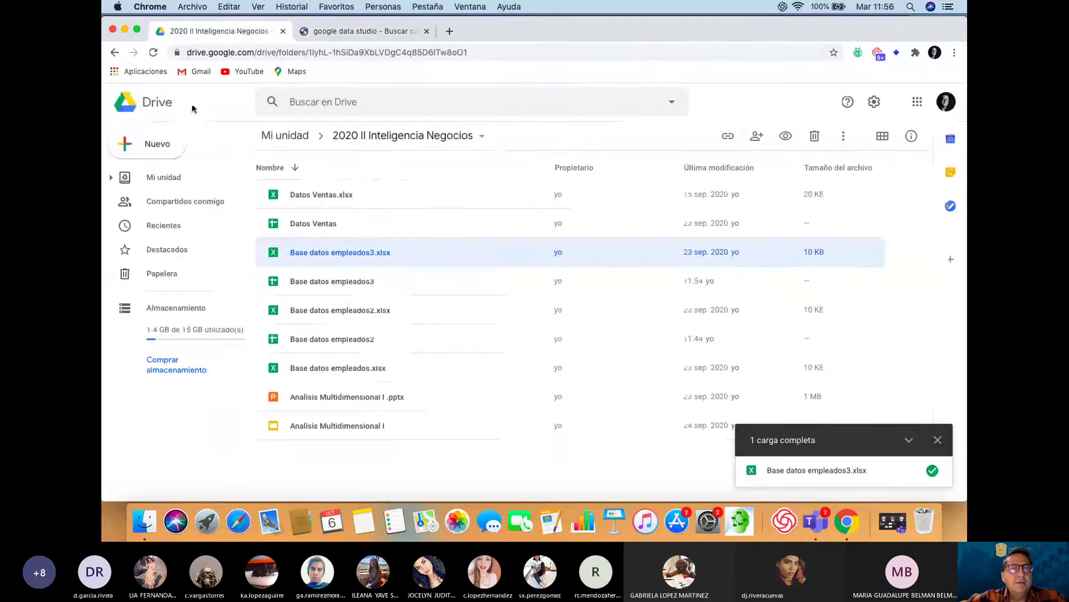
pyautogui.click(161, 148)
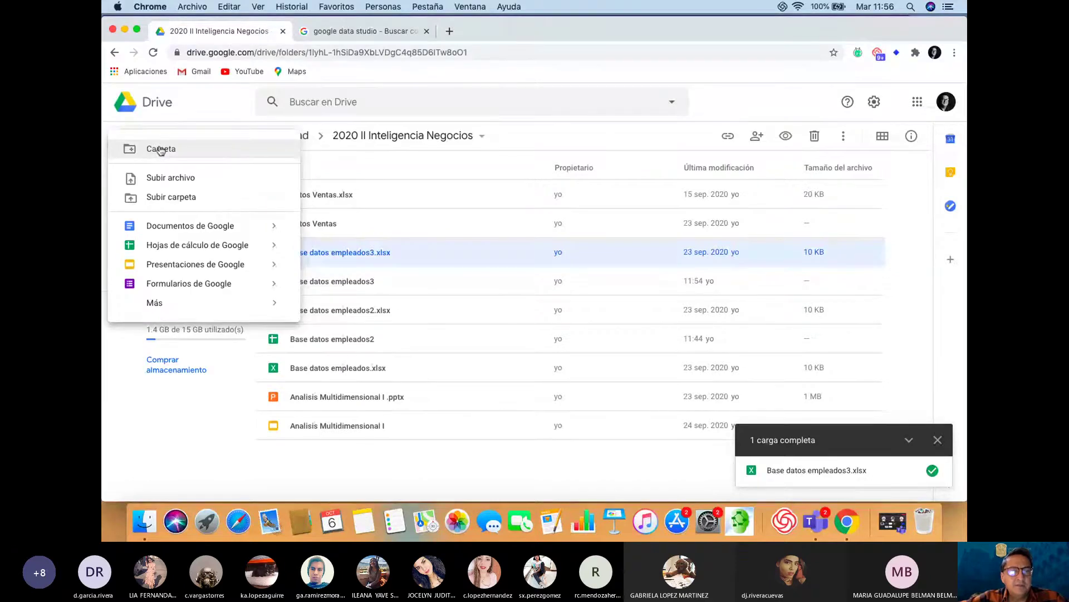
pyautogui.click(304, 400)
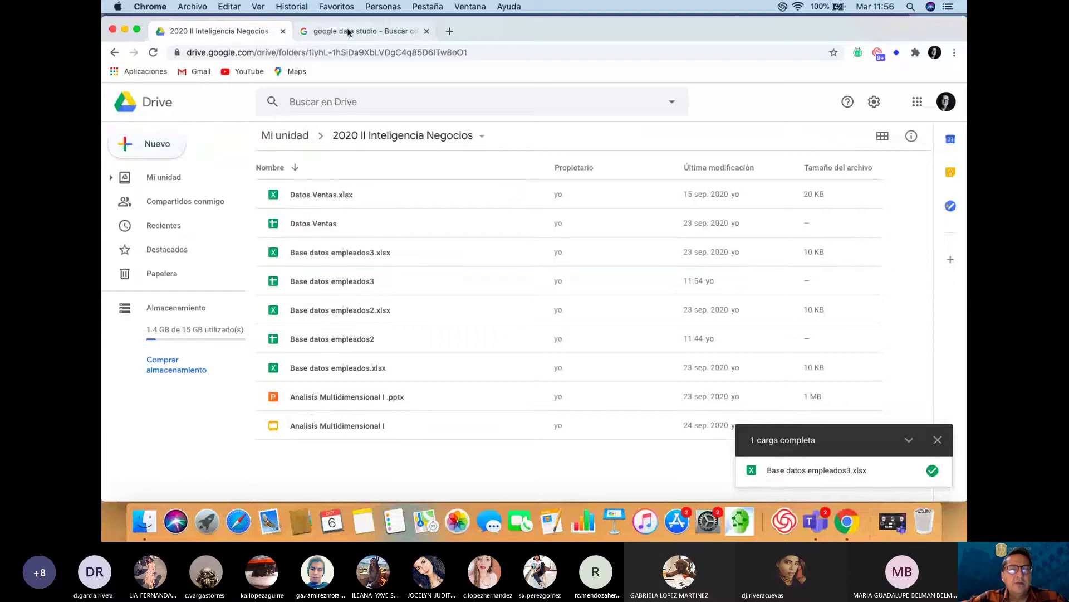
pyautogui.click(347, 32)
pyautogui.scroll(-3, 433, 342)
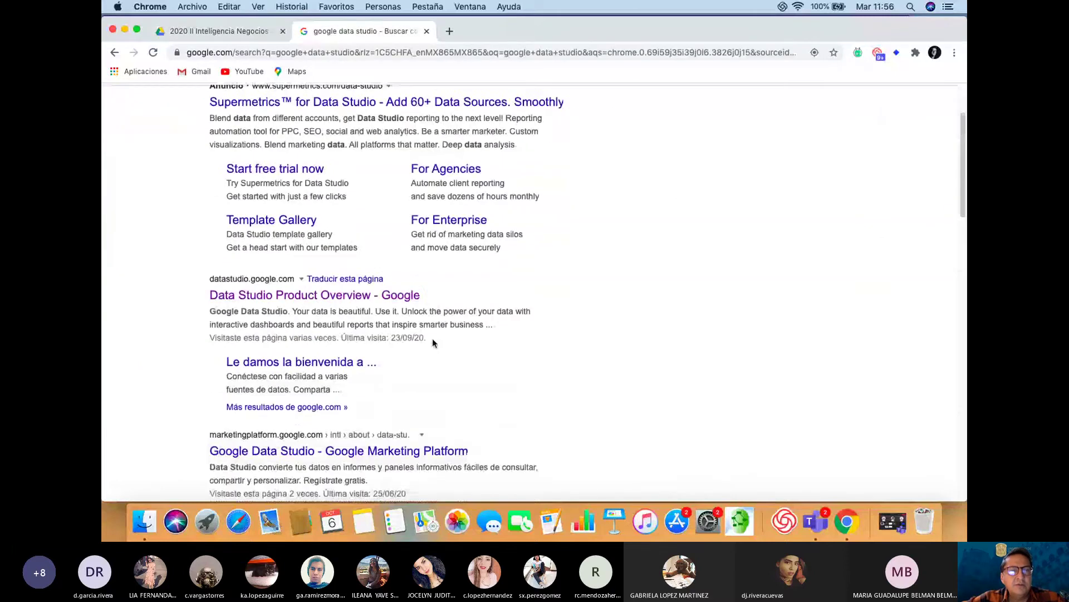
pyautogui.scroll(-1, 433, 339)
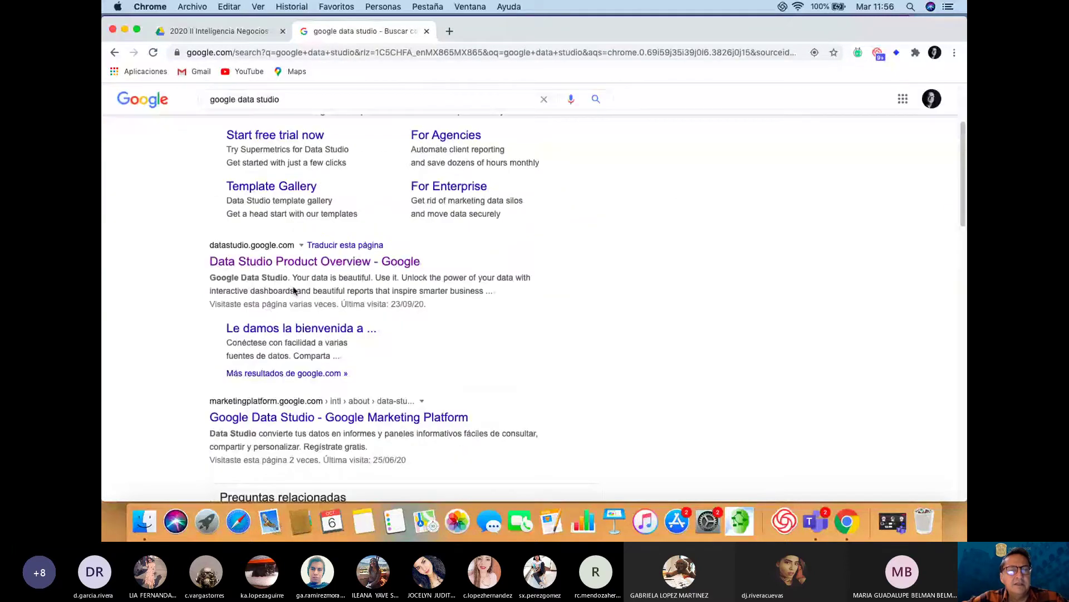
pyautogui.click(264, 262)
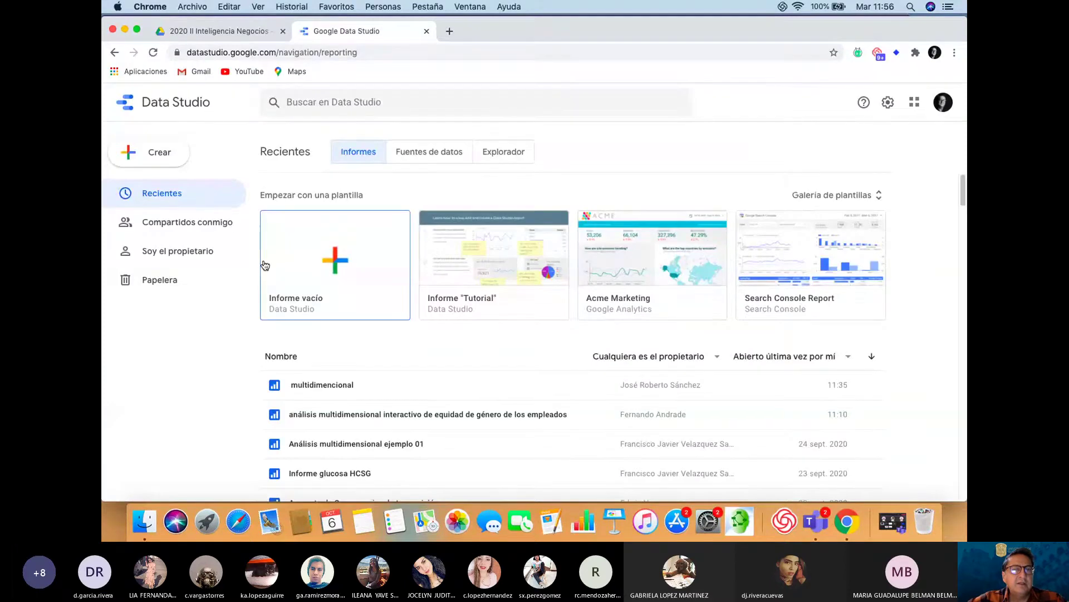
# Start a blank report and browse the 'Añadir datos al informe' Google Connectors list
pyautogui.click(334, 265)
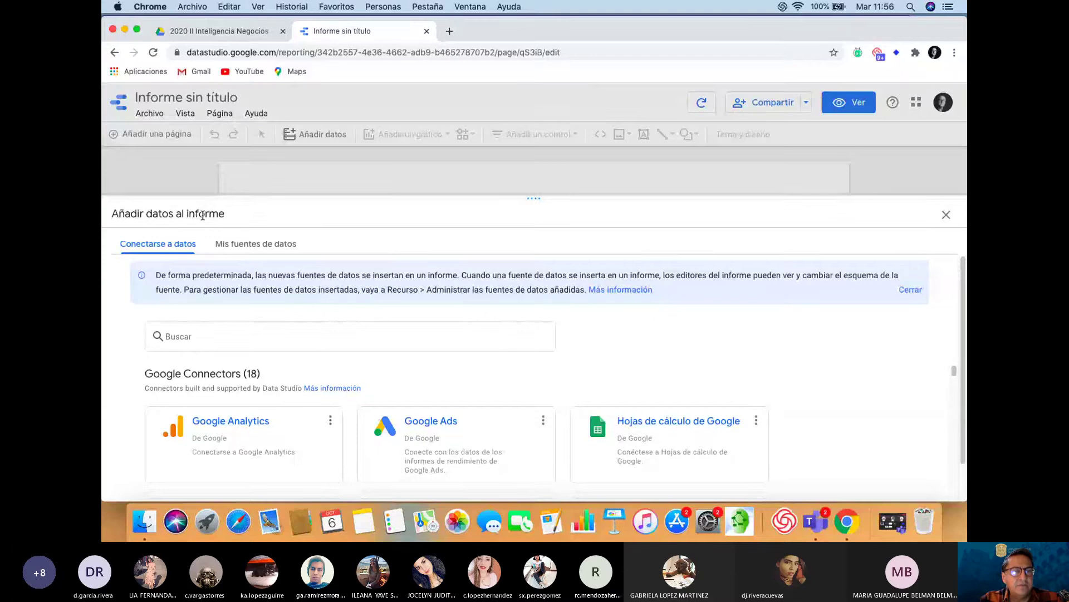
pyautogui.scroll(-5, 509, 351)
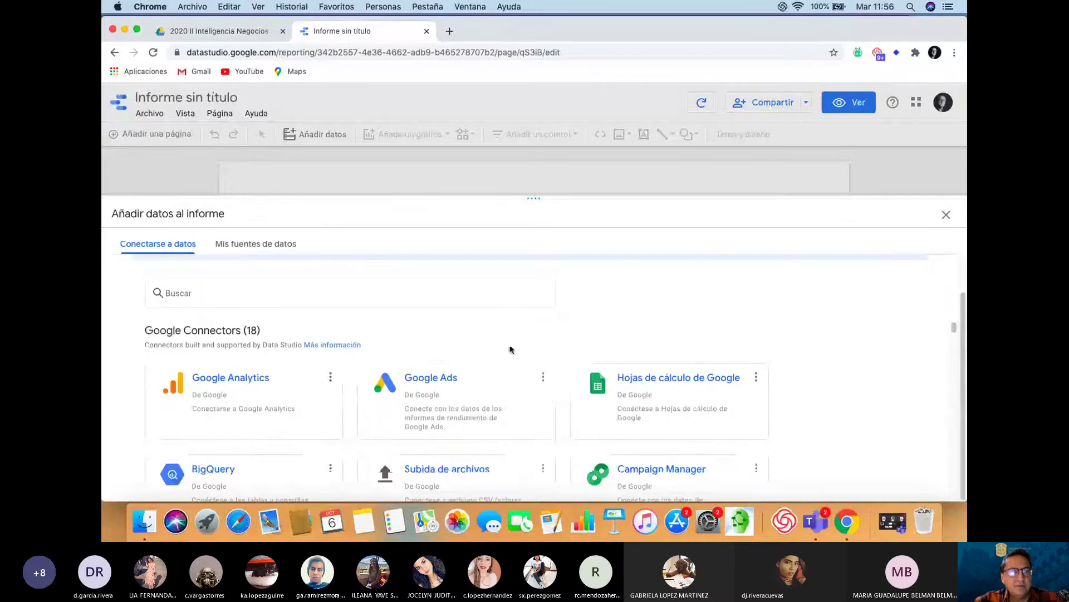
pyautogui.scroll(-3, 509, 345)
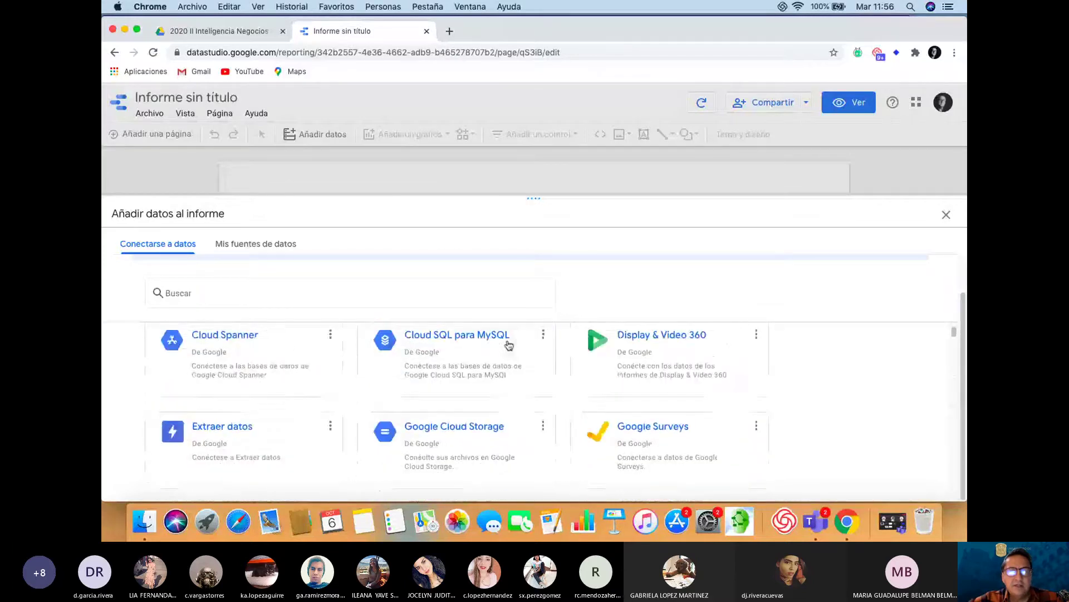
pyautogui.scroll(6, 509, 345)
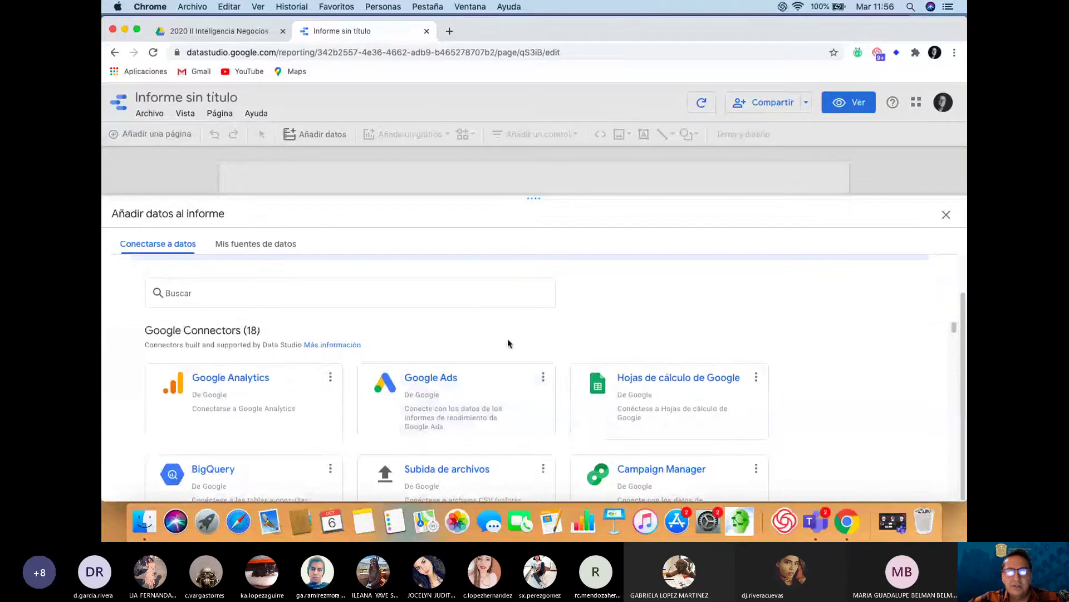
# Add Base datos empleados3 > Hoja1 through the Google Sheets connector to the report
pyautogui.click(685, 384)
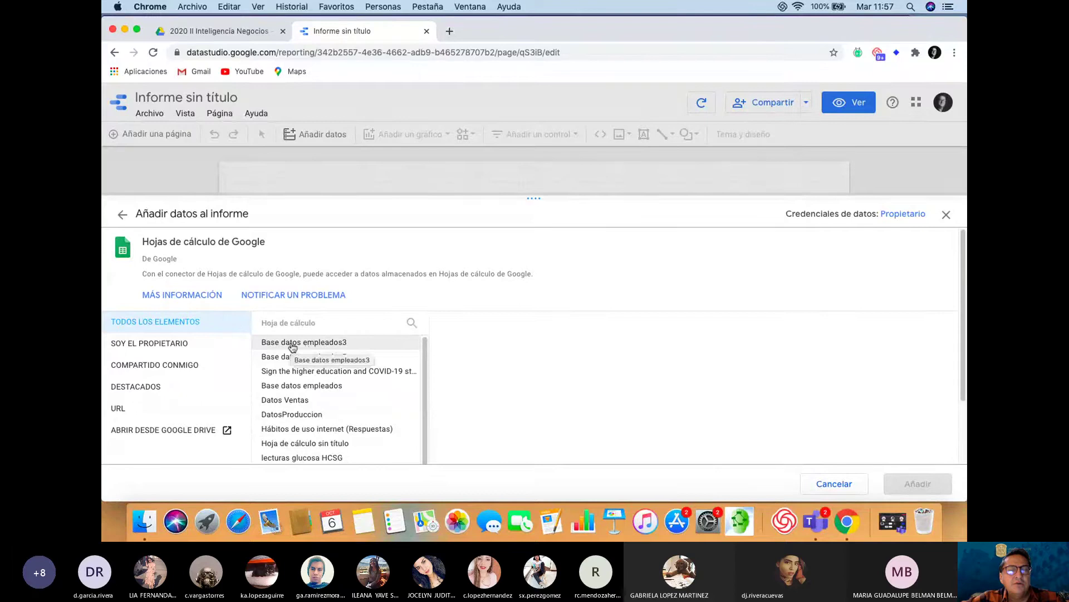
pyautogui.click(292, 347)
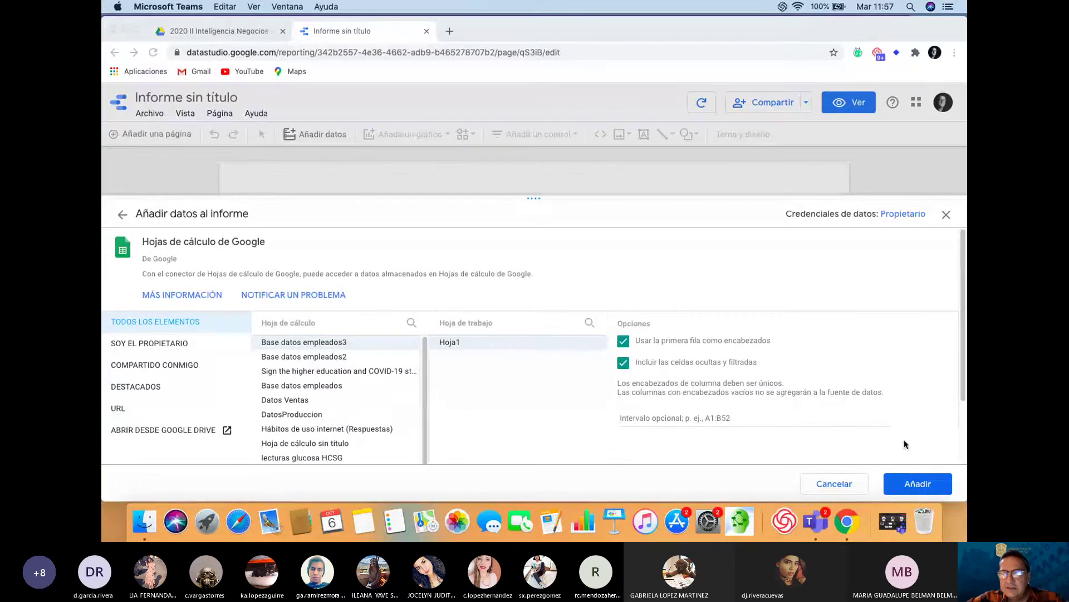
pyautogui.click(919, 489)
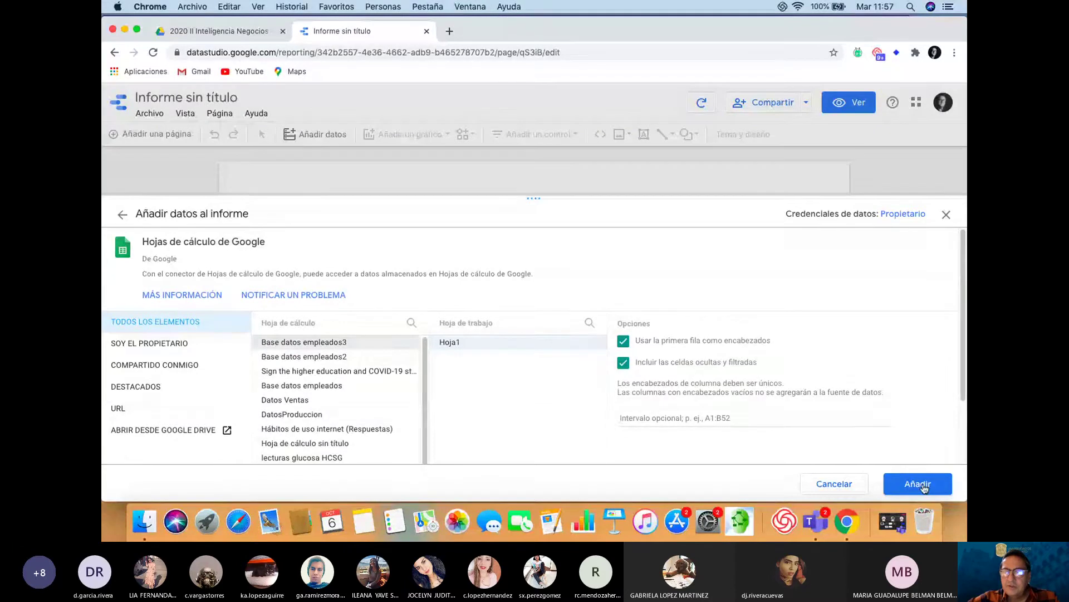
pyautogui.click(918, 484)
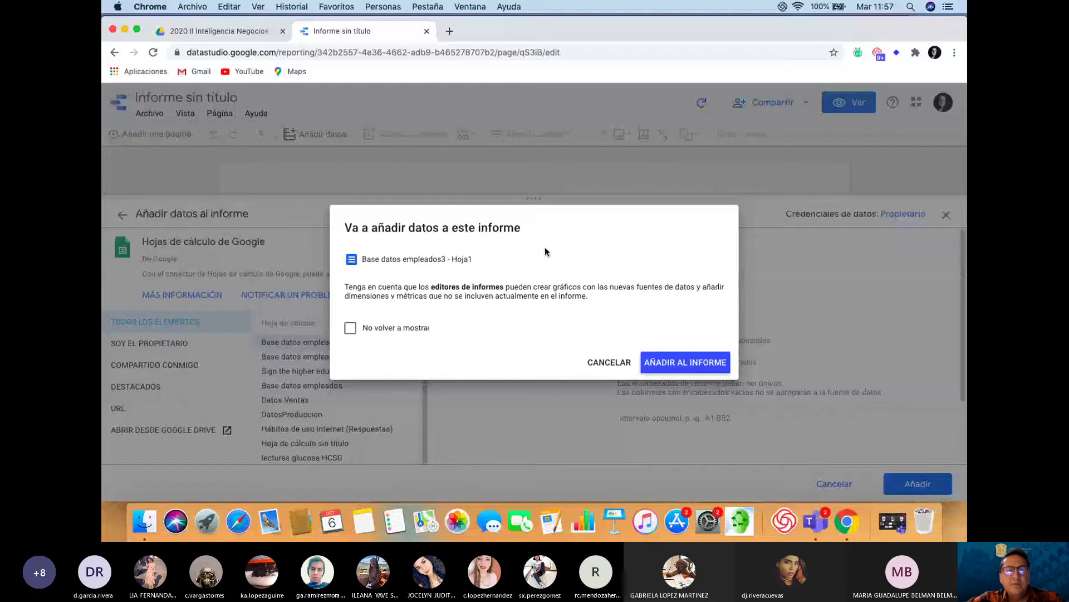
pyautogui.click(691, 370)
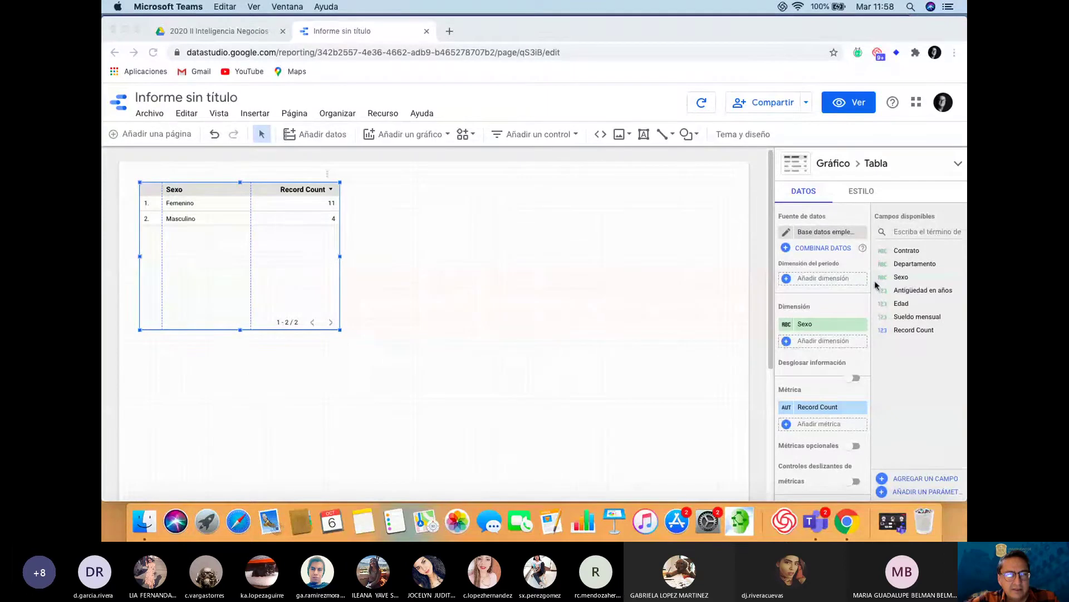
# Delete the auto-generated Sexo / Record Count table from the page
pyautogui.click(437, 258)
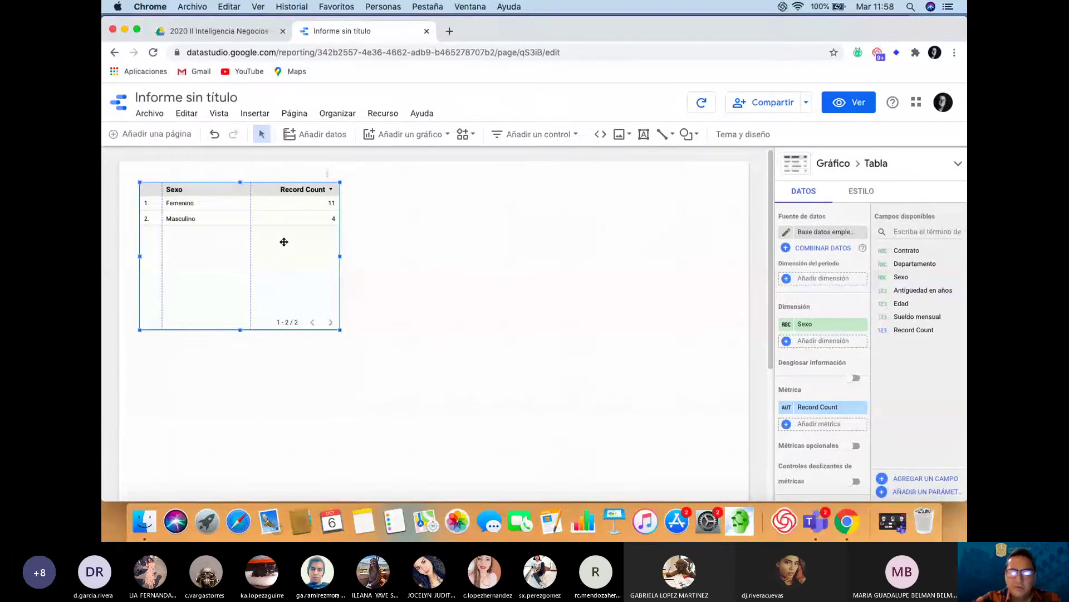
pyautogui.press('Delete')
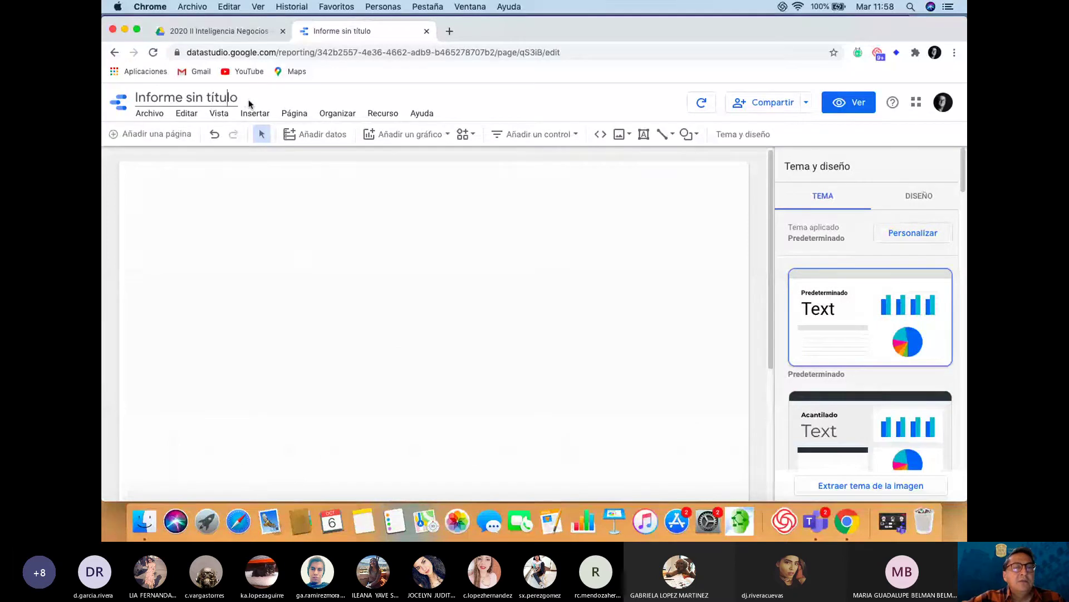
# Erase 'Informe sin título' and type 'Análisis 3 de empleados' as the report title
pyautogui.press('Delete')
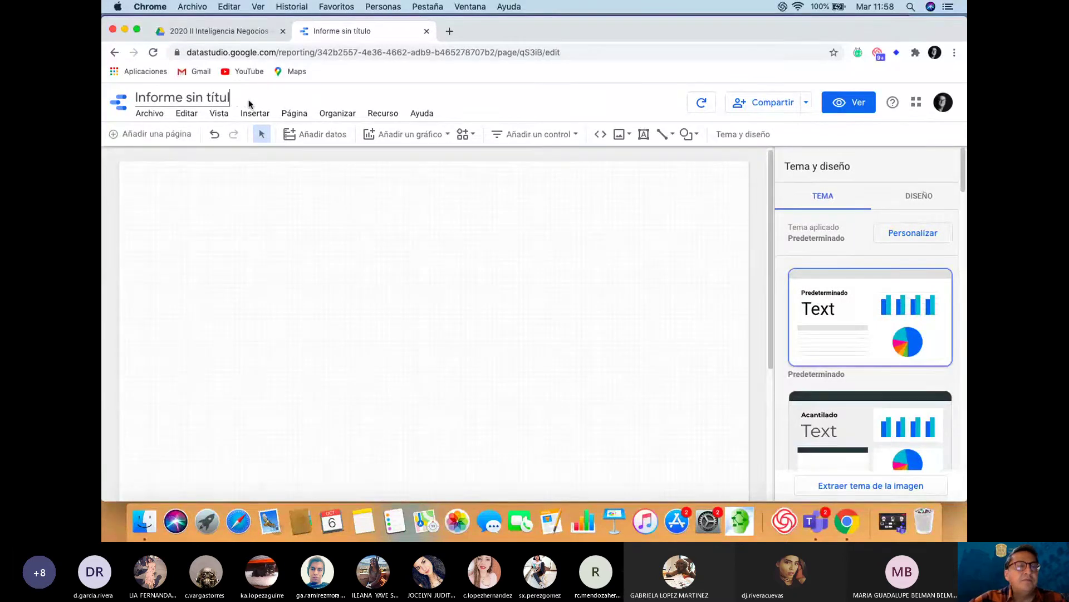
pyautogui.press('BackSpace')
pyautogui.press('BackSpace')
pyautogui.press('BackSpace')
pyautogui.press('BackSpace')
pyautogui.press('BackSpace')
pyautogui.press('BackSpace')
pyautogui.press('BackSpace')
pyautogui.press('BackSpace')
pyautogui.press('BackSpace')
pyautogui.press('BackSpace')
pyautogui.press('BackSpace')
pyautogui.press('BackSpace')
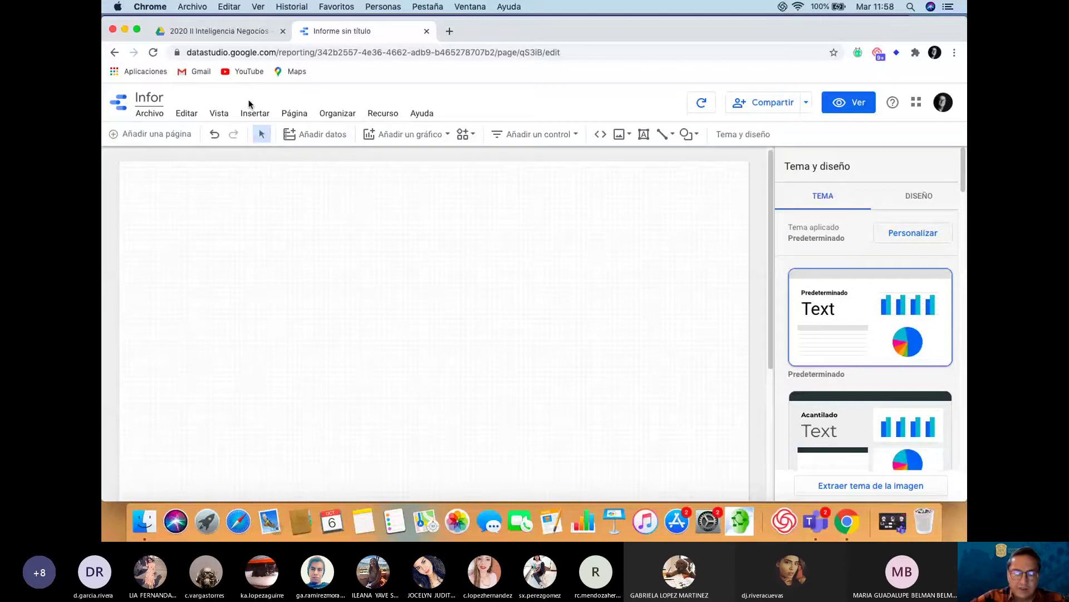
pyautogui.press('BackSpace')
pyautogui.press('BackSpace')
pyautogui.press('BackSpace')
pyautogui.press('BackSpace')
pyautogui.press('BackSpace')
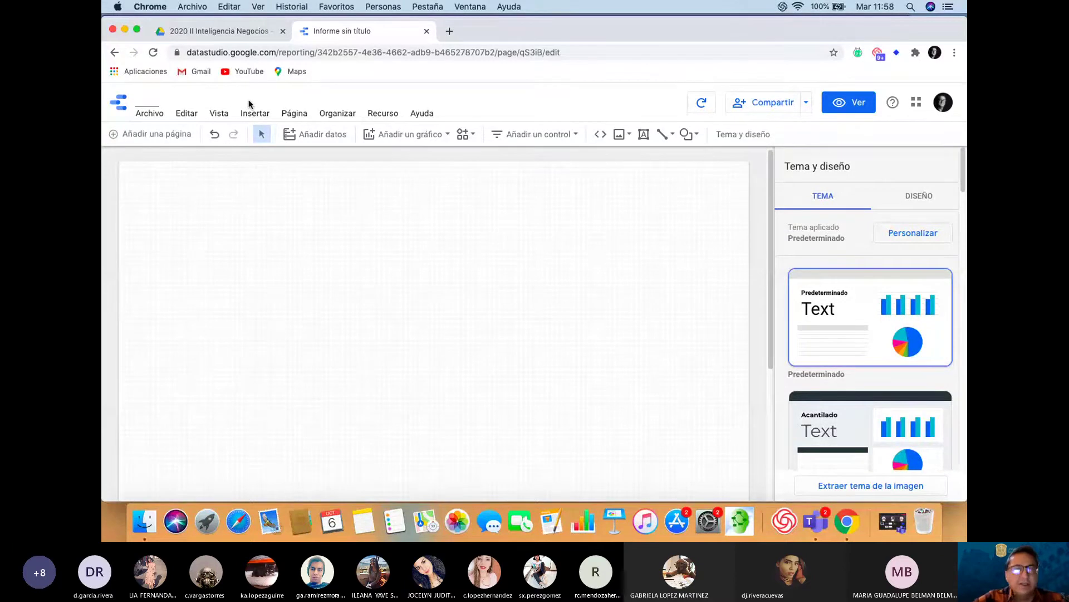
pyautogui.write('Análisi')
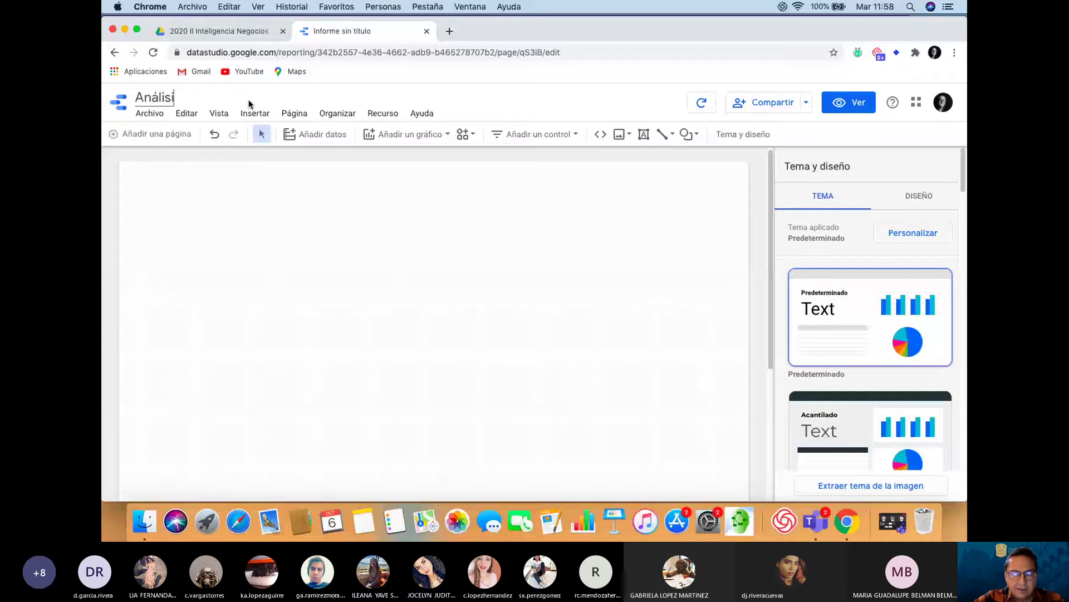
pyautogui.write('s 3 de empleados')
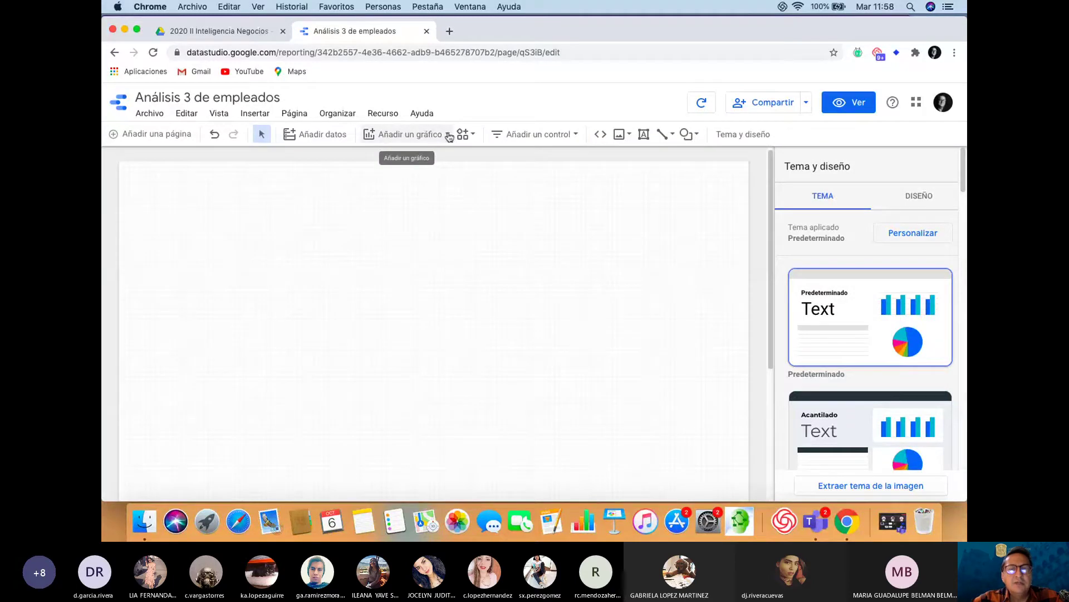
# Insert a column chart from the Barras types at the top-left, showing Femenino and Masculino counts
pyautogui.click(449, 135)
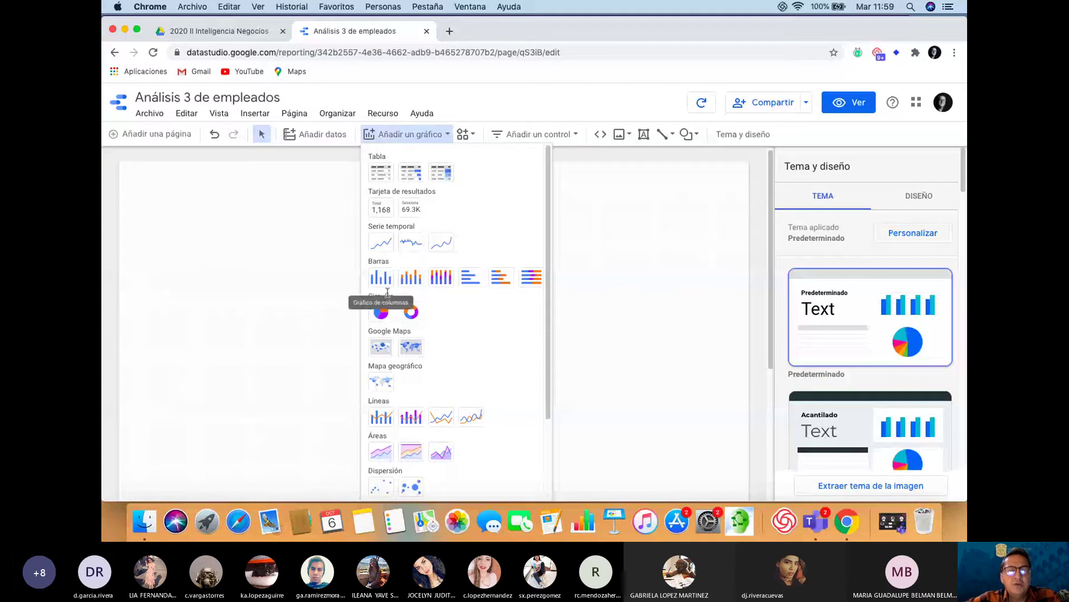
pyautogui.scroll(-1, 550, 261)
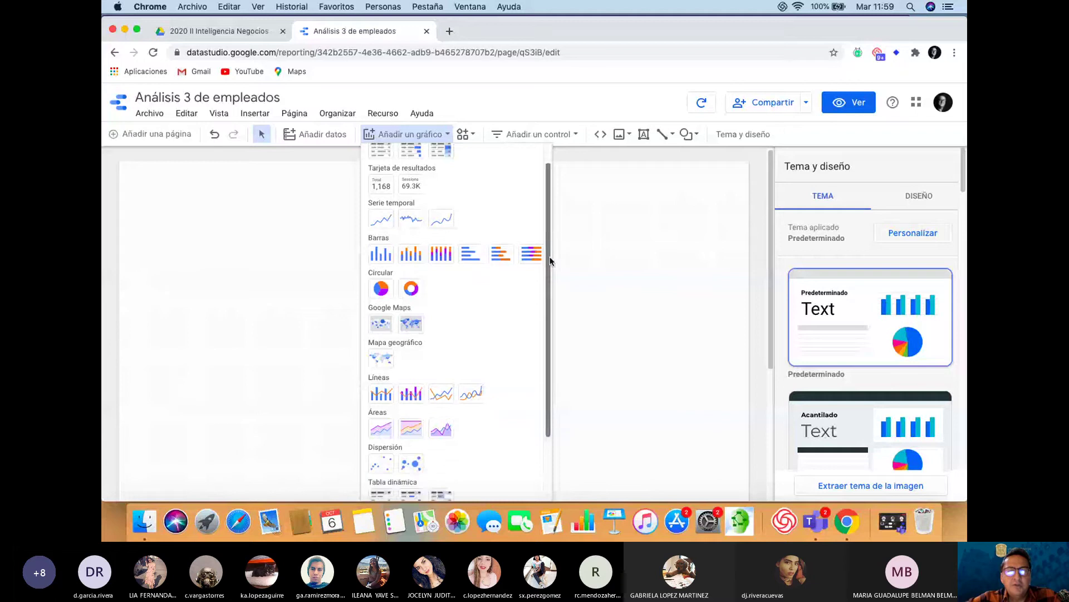
pyautogui.moveTo(550, 260); pyautogui.dragTo(546, 228)
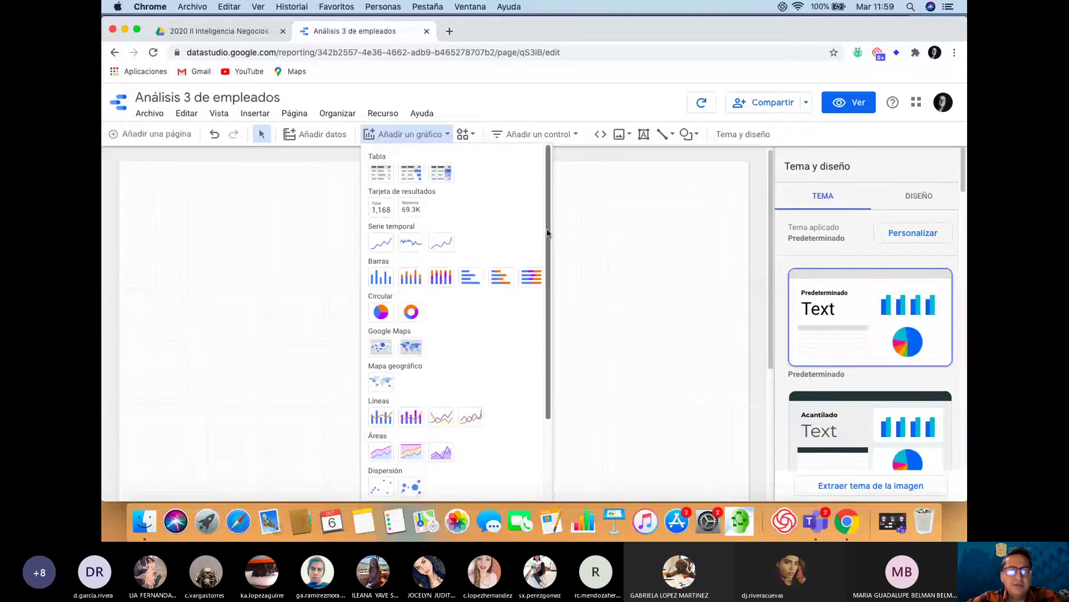
pyautogui.click(380, 278)
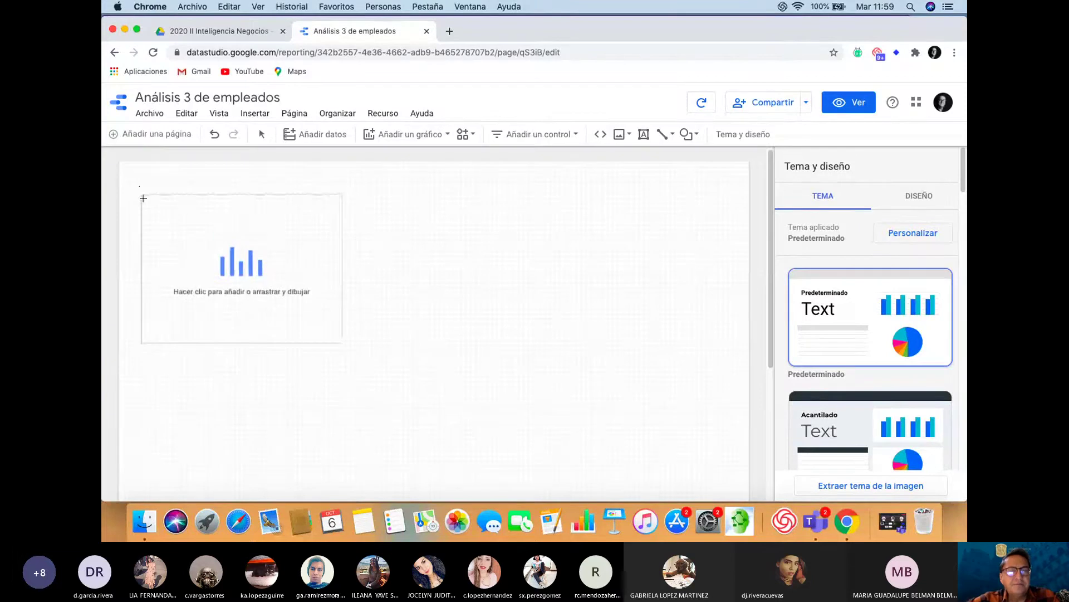
pyautogui.click(143, 211)
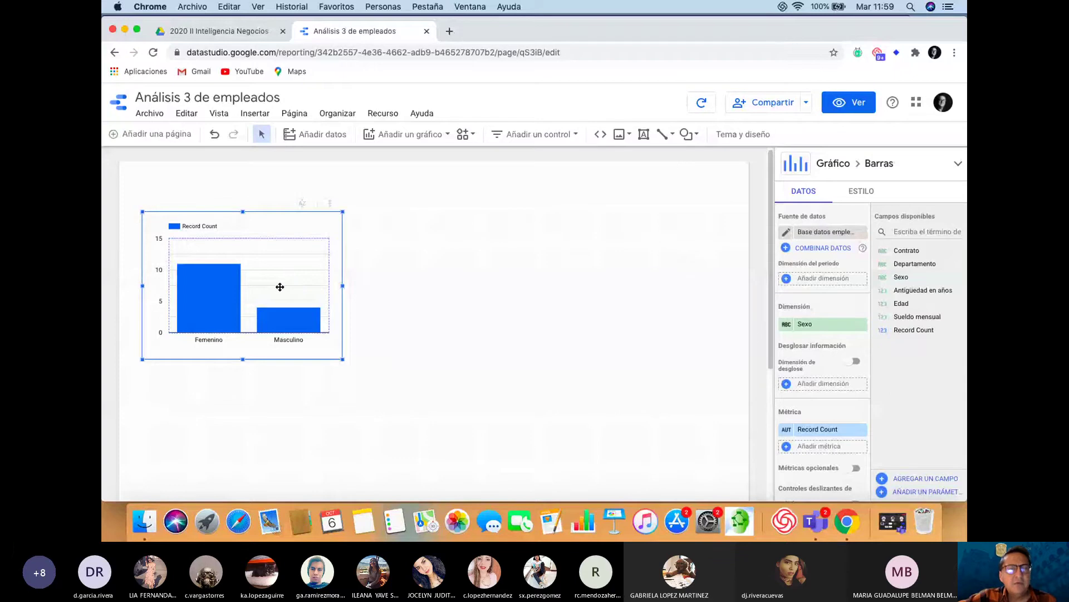
pyautogui.click(434, 289)
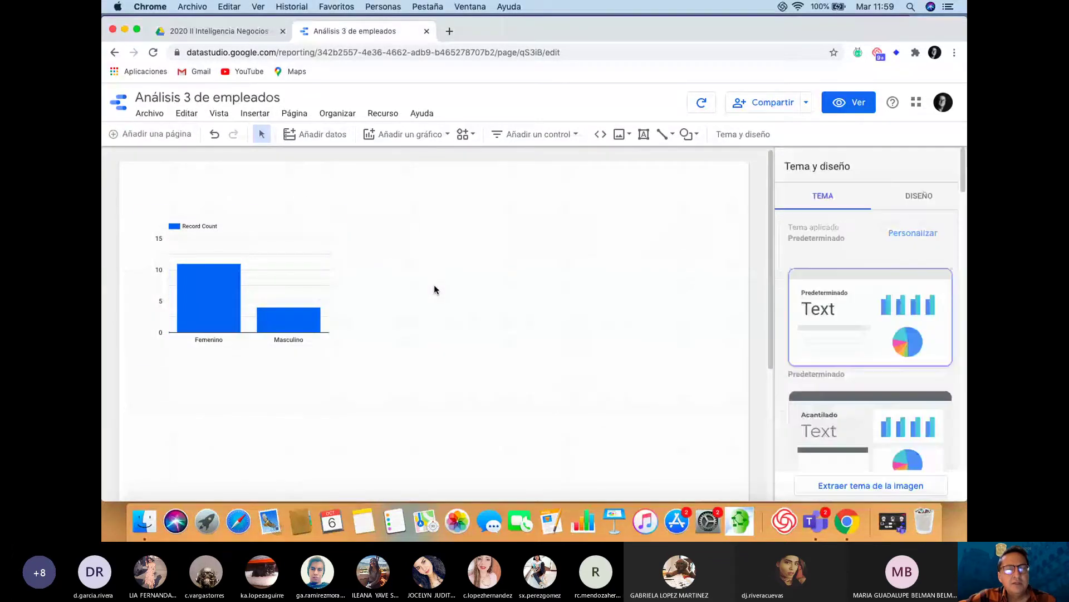
pyautogui.click(276, 289)
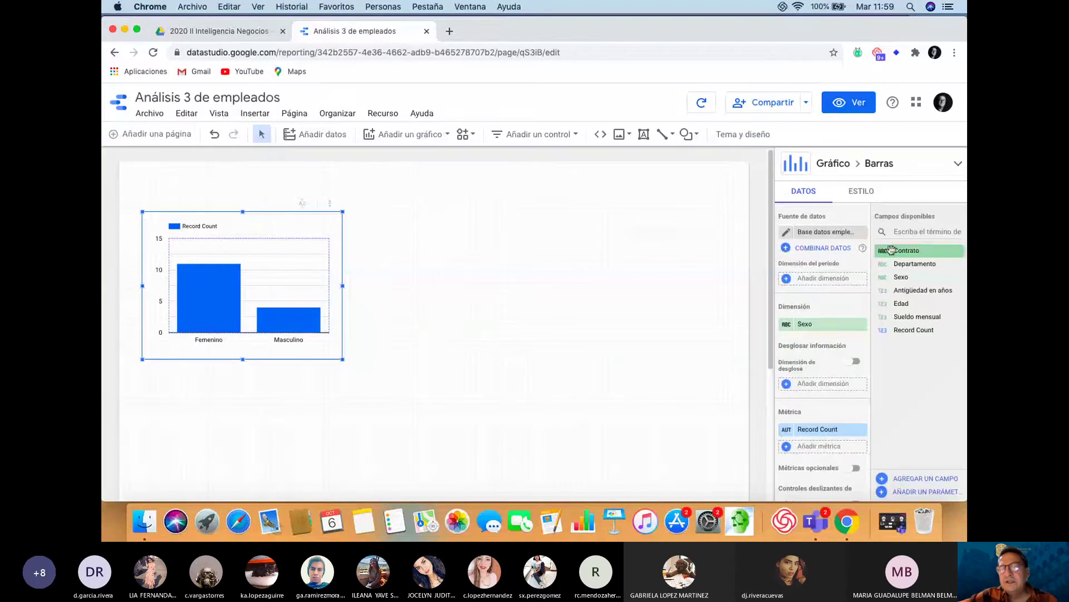
# Apply the dark Constelación theme to the report, then reselect the bar chart
pyautogui.click(505, 236)
pyautogui.click(505, 236)
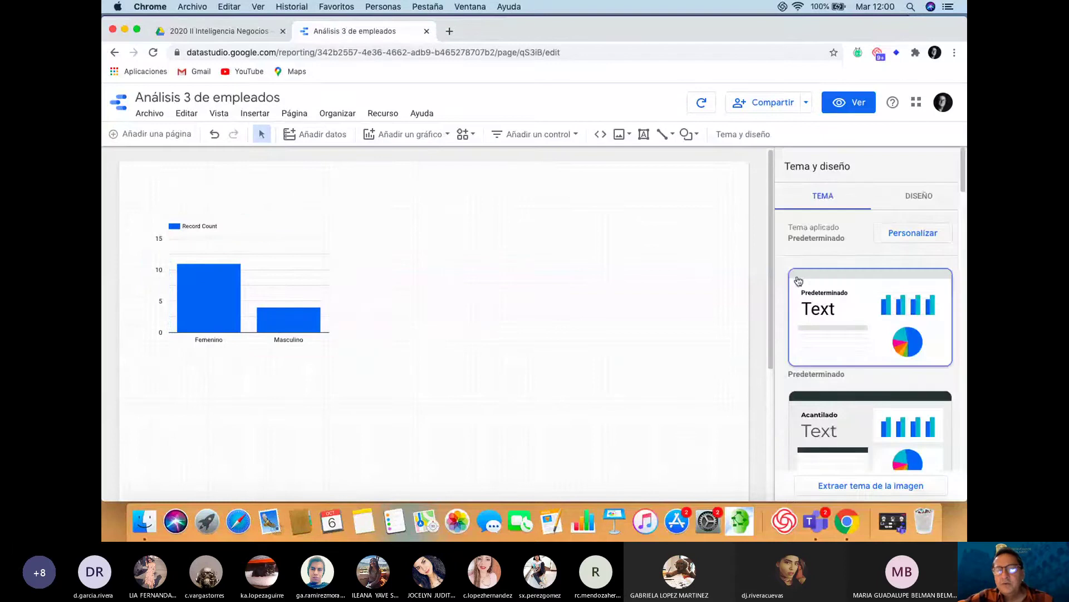
pyautogui.scroll(-1, 862, 304)
pyautogui.scroll(-4, 863, 304)
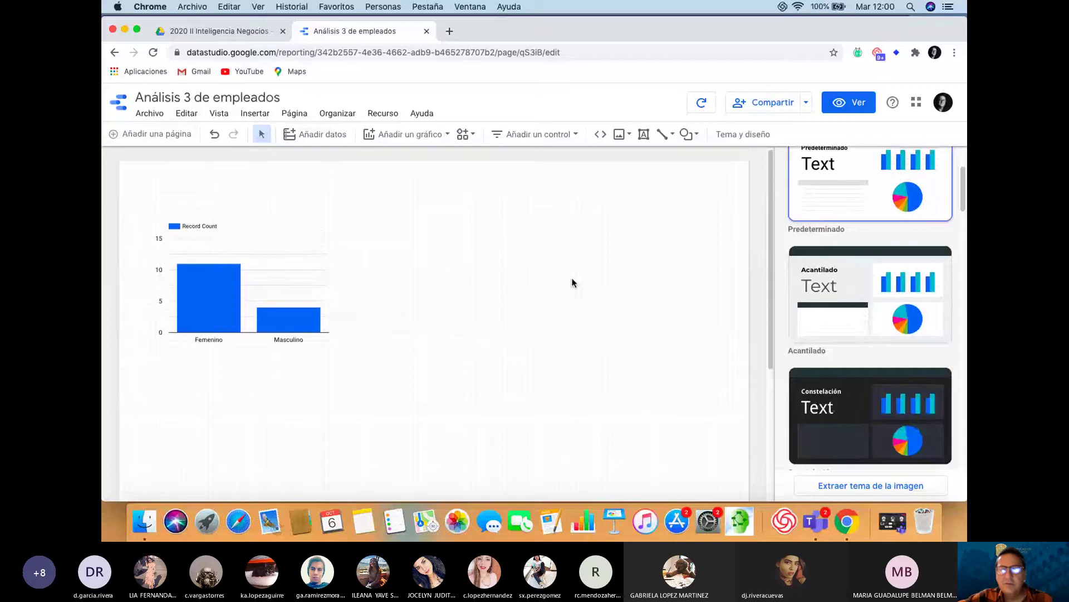
pyautogui.click(855, 406)
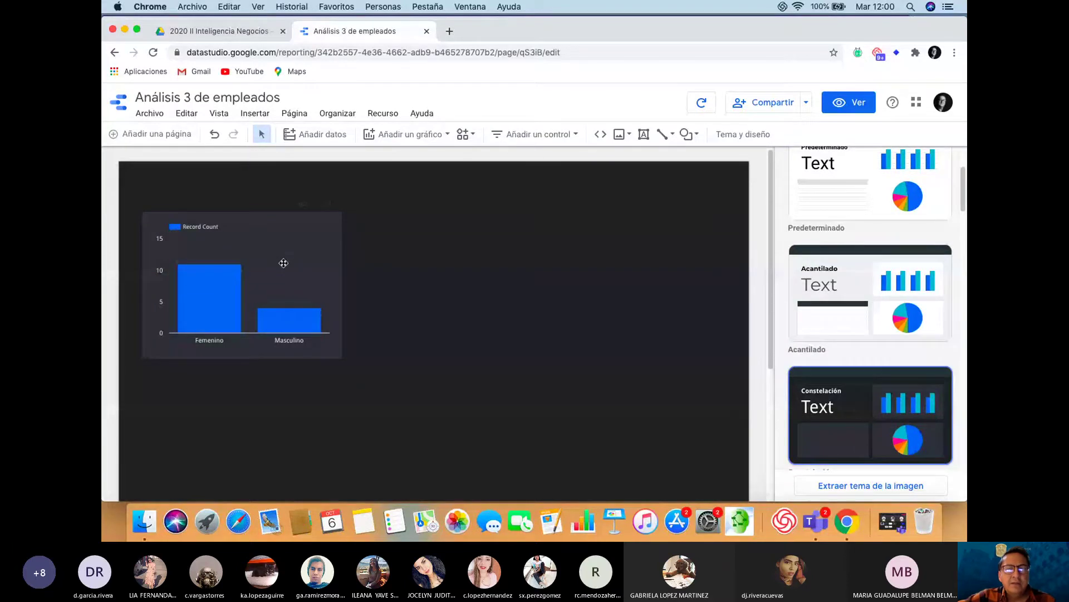
pyautogui.click(284, 263)
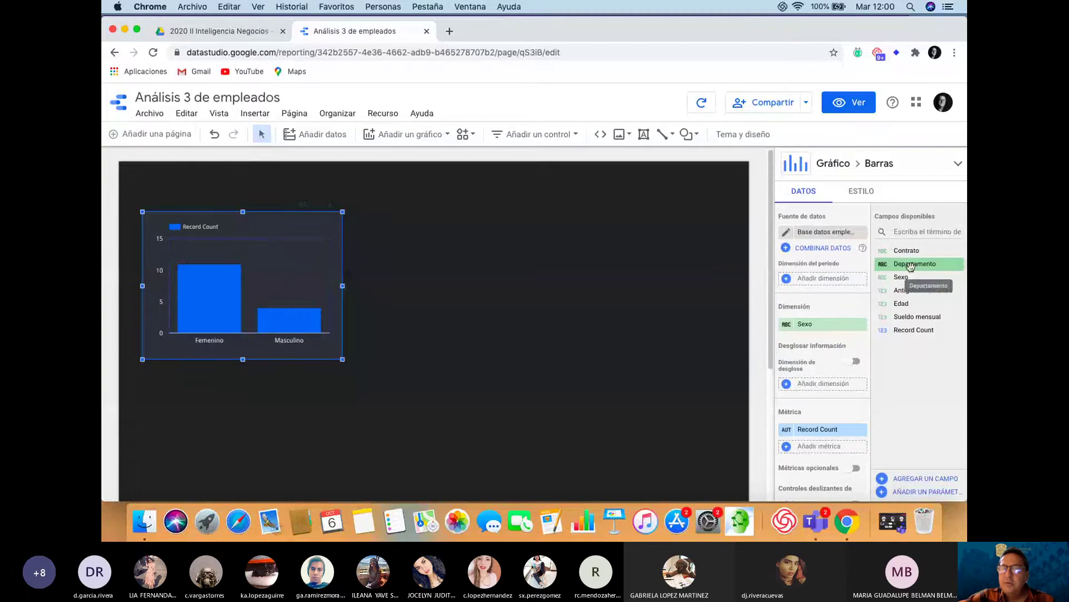
# Break the Sexo bar chart down by Departamento and drag it larger
pyautogui.moveTo(910, 266); pyautogui.dragTo(817, 388)
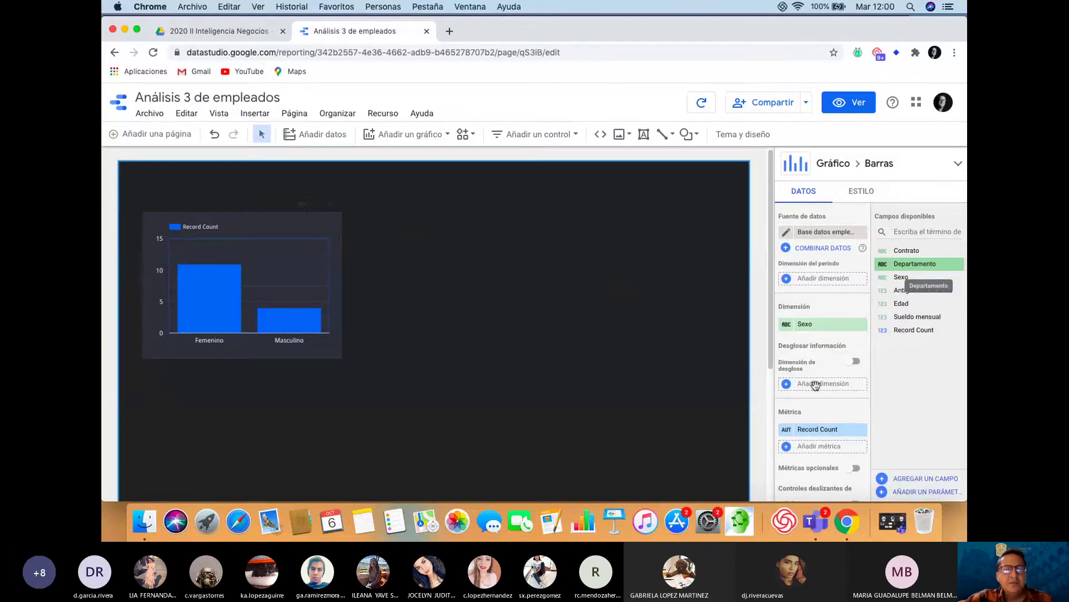
pyautogui.moveTo(815, 386); pyautogui.dragTo(817, 384)
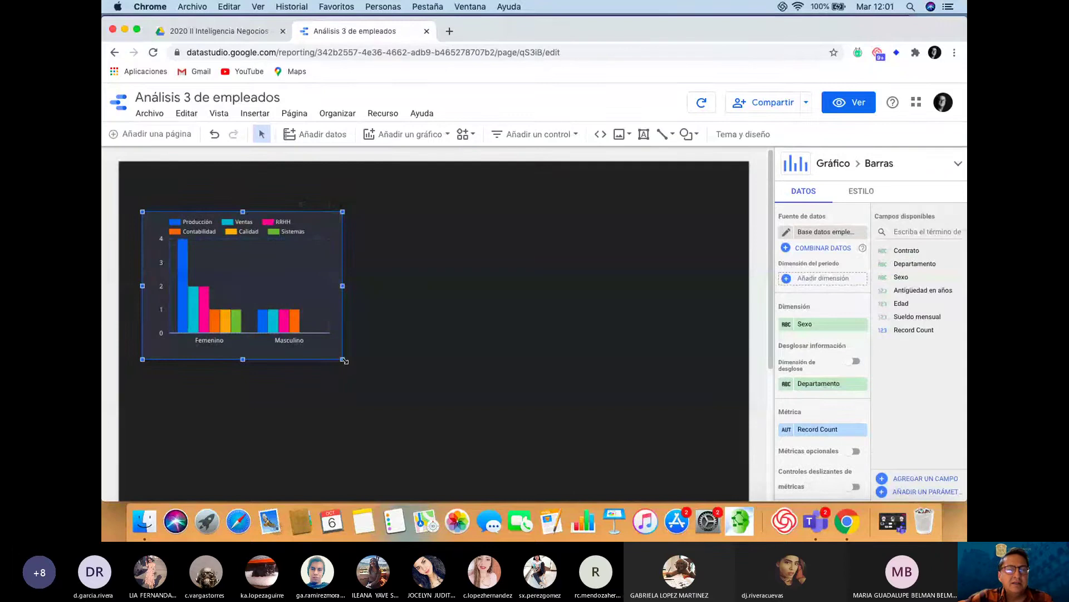
pyautogui.moveTo(344, 361); pyautogui.dragTo(435, 437)
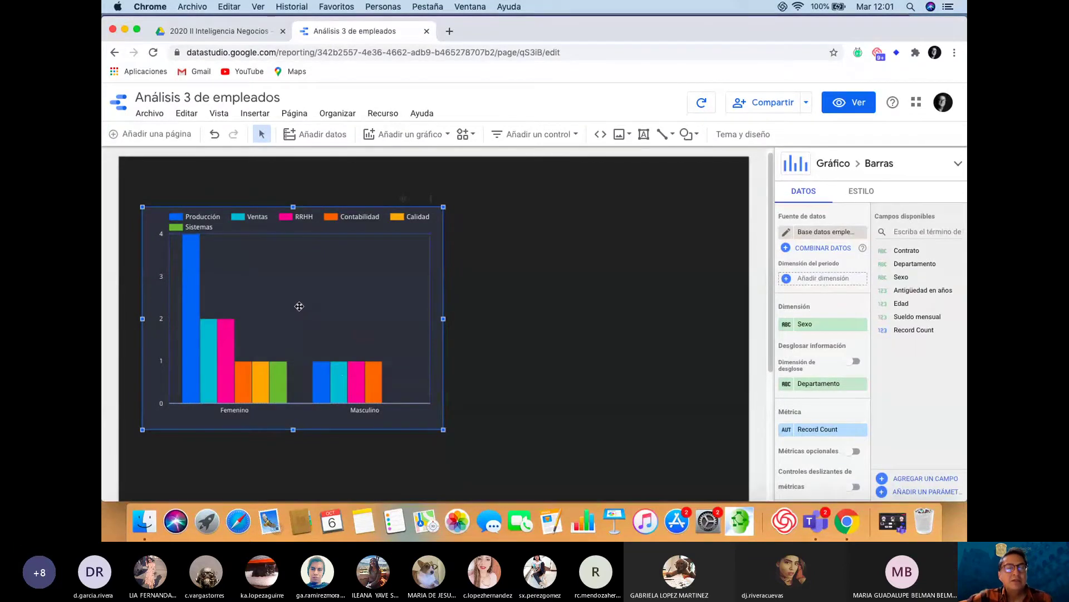
pyautogui.click(530, 335)
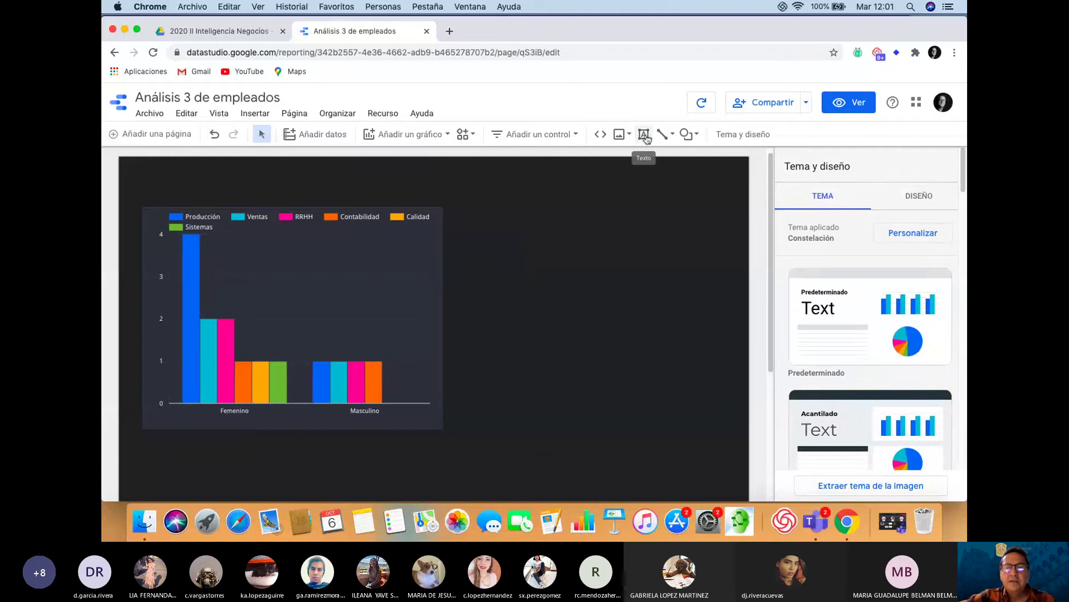
# Draw a text box above the chart and type 'Frecuencia de empleados por Género y Departamento'
pyautogui.click(645, 139)
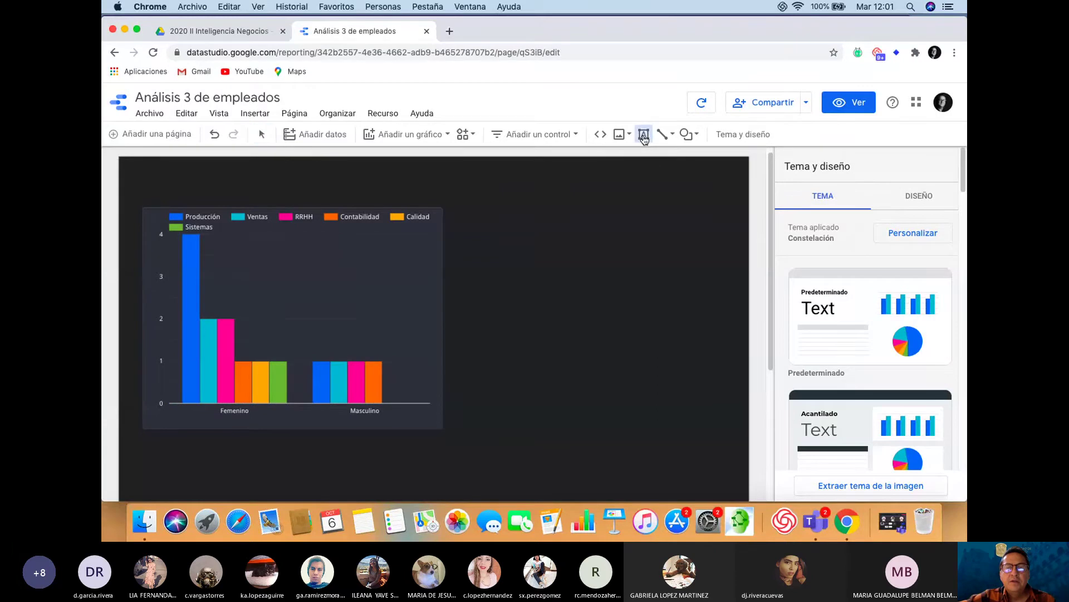
pyautogui.click(157, 173)
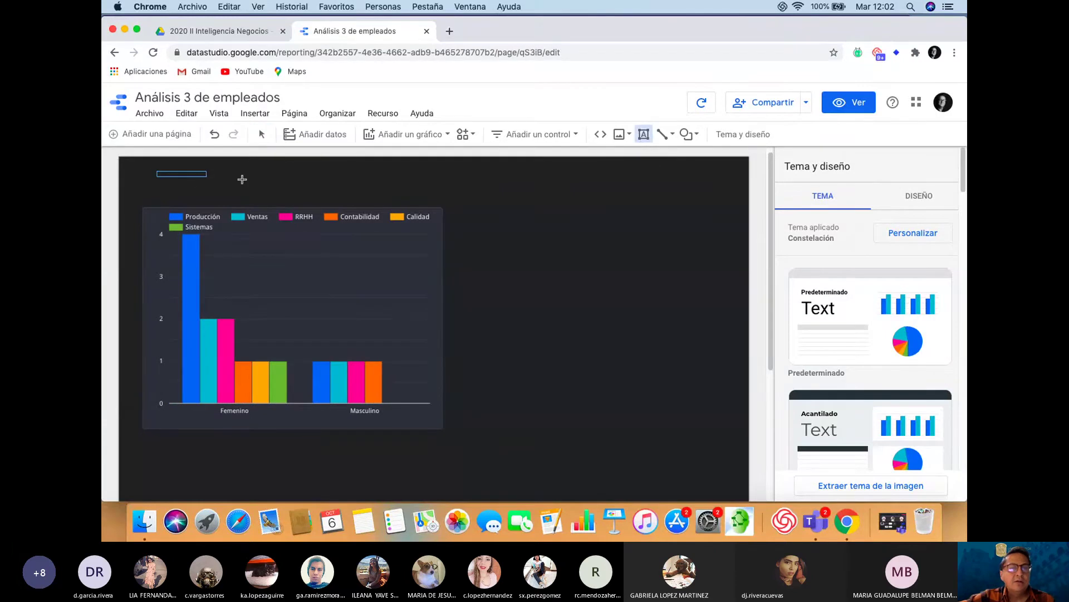
pyautogui.moveTo(243, 179)
pyautogui.mouseDown()
pyautogui.moveTo(456, 196)
pyautogui.moveTo(447, 199)
pyautogui.mouseUp()
pyautogui.write('Fred')
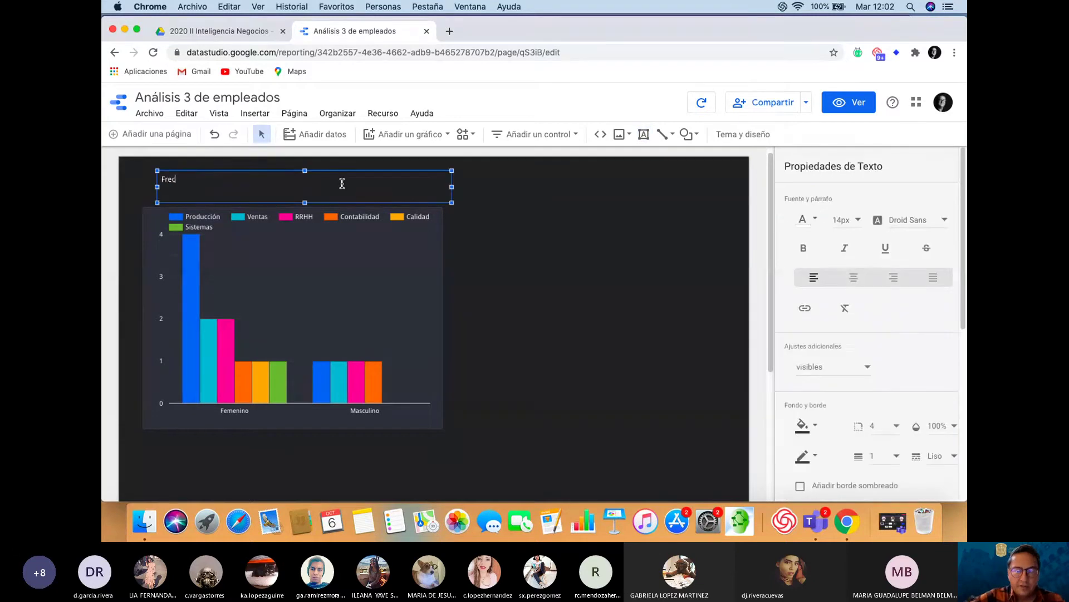
pyautogui.press('BackSpace')
pyautogui.write('cuencia ')
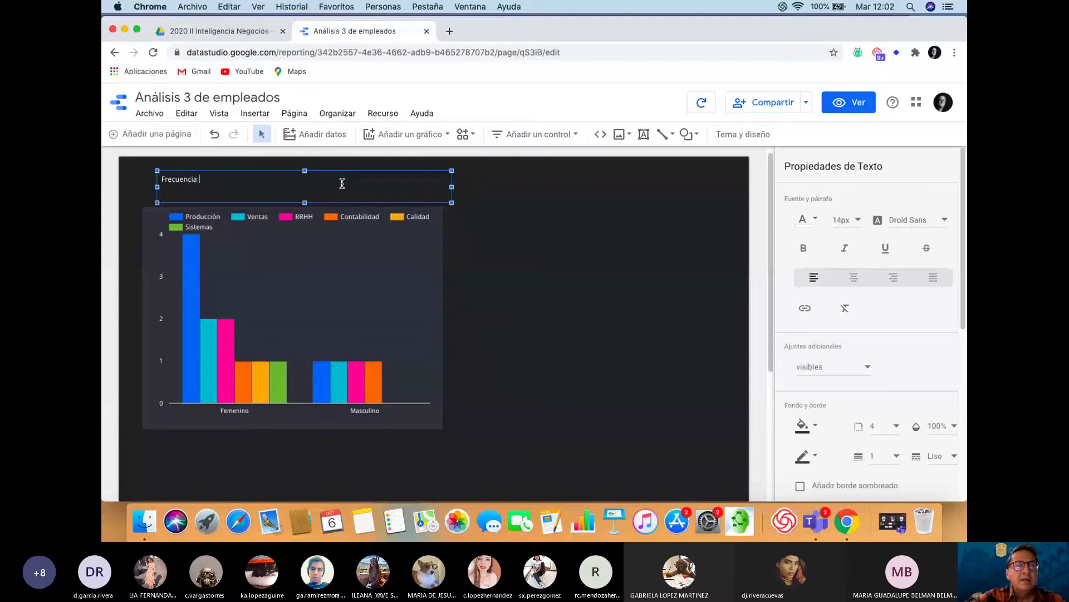
pyautogui.write('de')
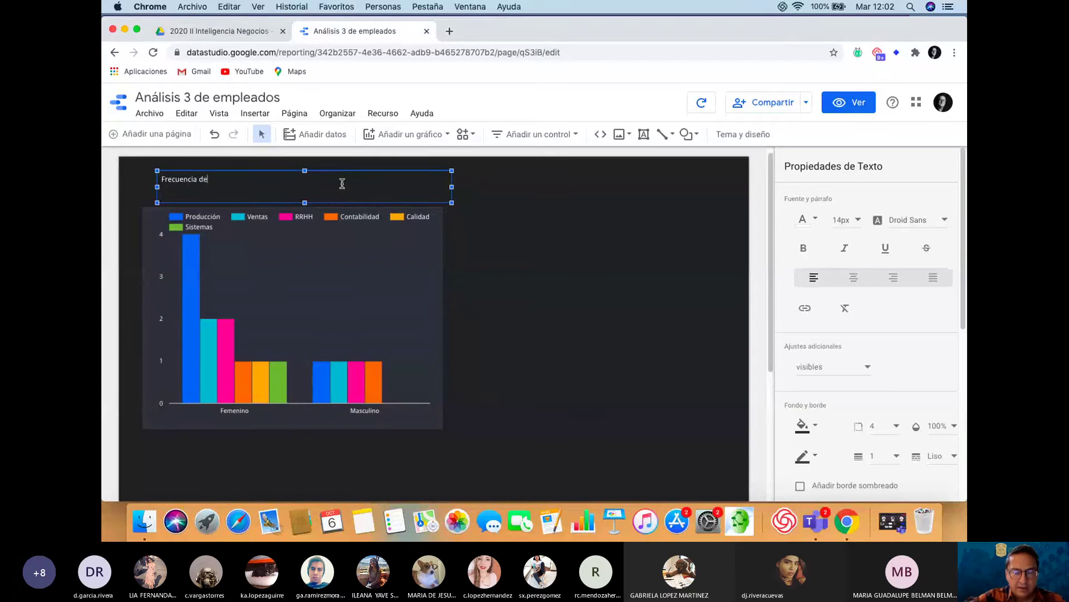
pyautogui.write(' empleados por Género')
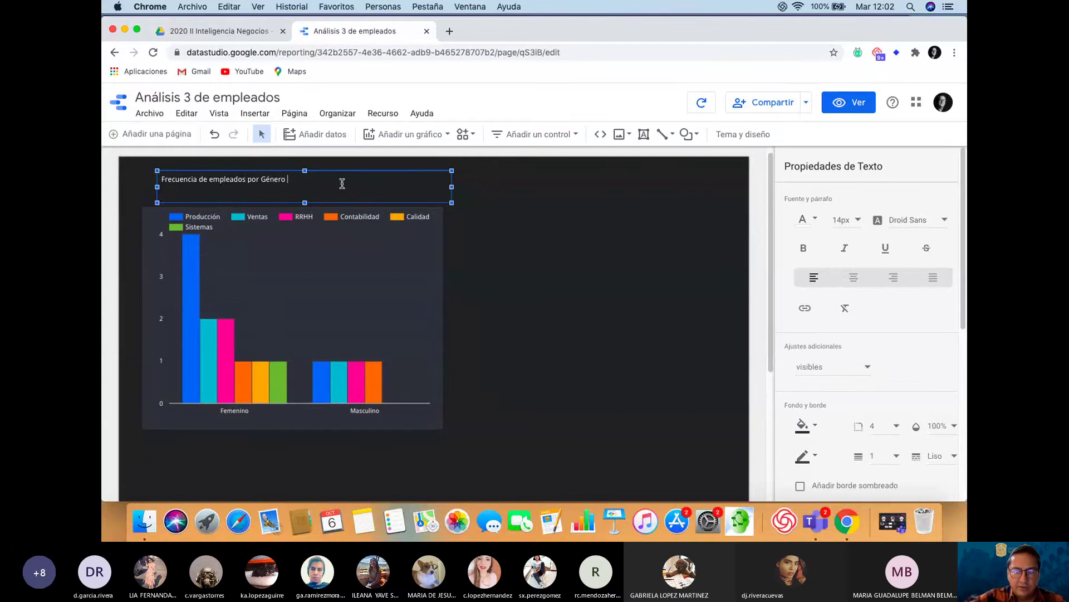
pyautogui.write(' y Departamento')
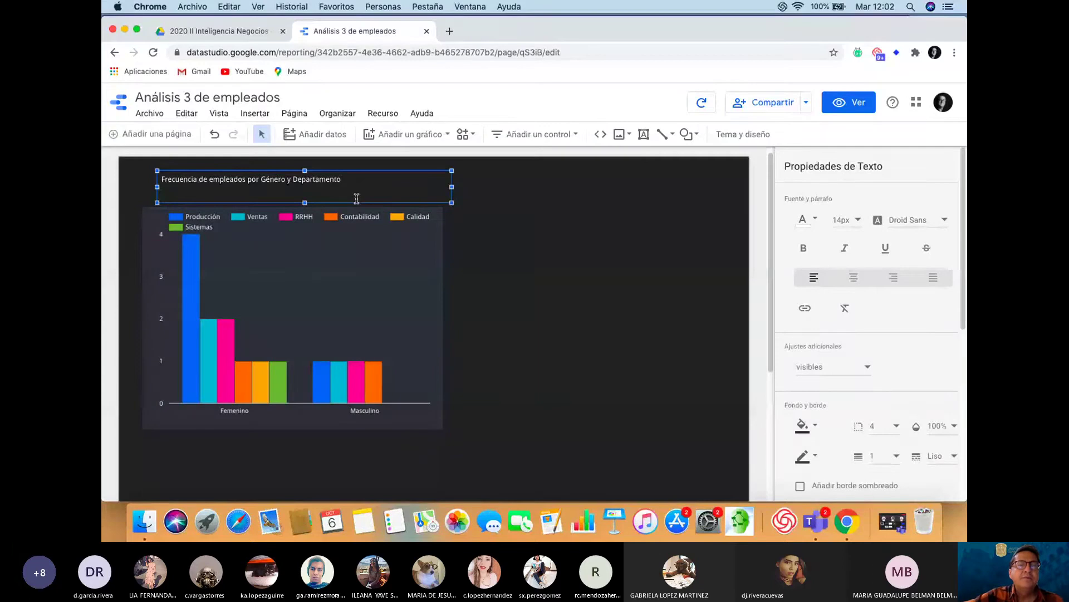
# Set the title to 24px and widen and position it on one line above the chart
pyautogui.press('super+a')
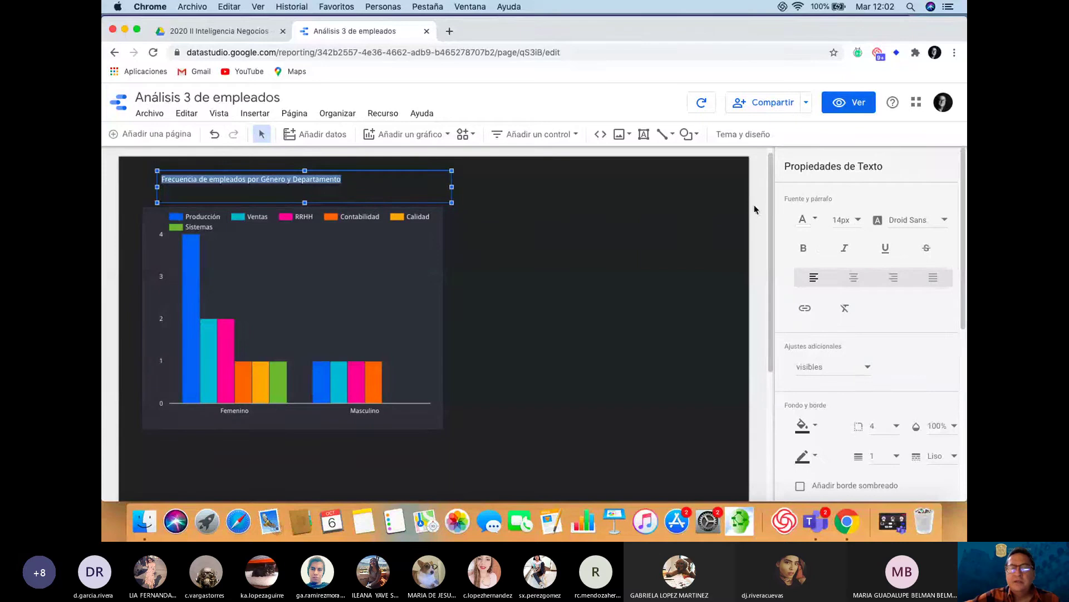
pyautogui.click(848, 220)
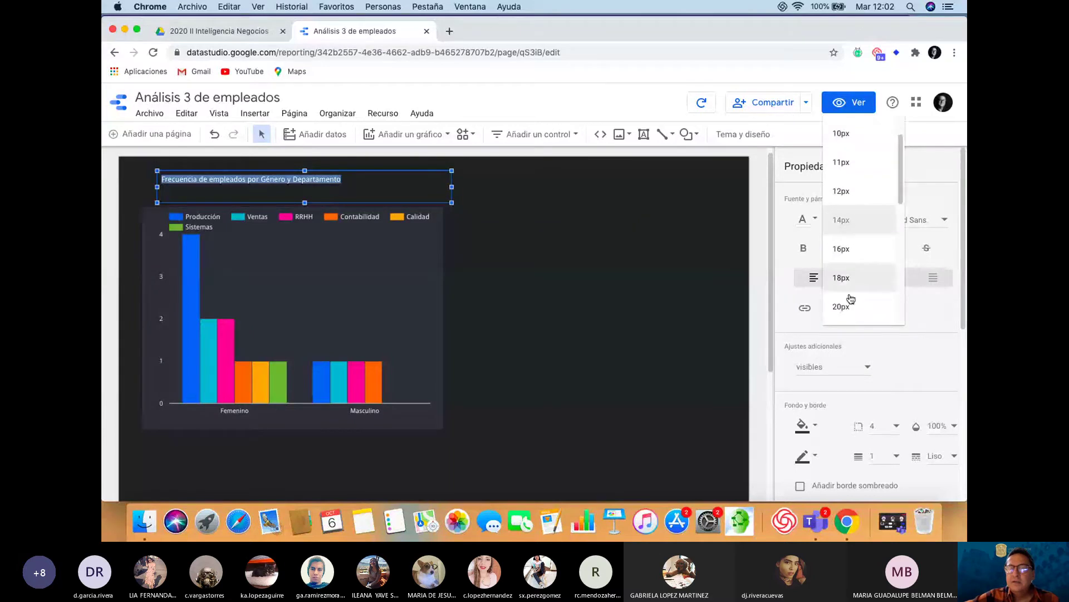
pyautogui.click(847, 312)
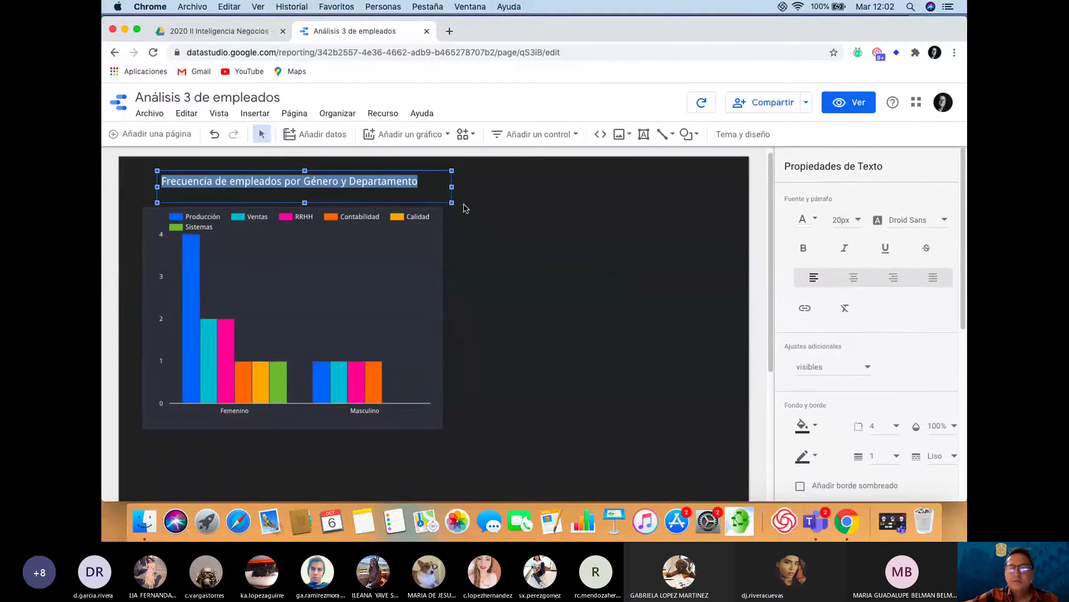
pyautogui.click(859, 222)
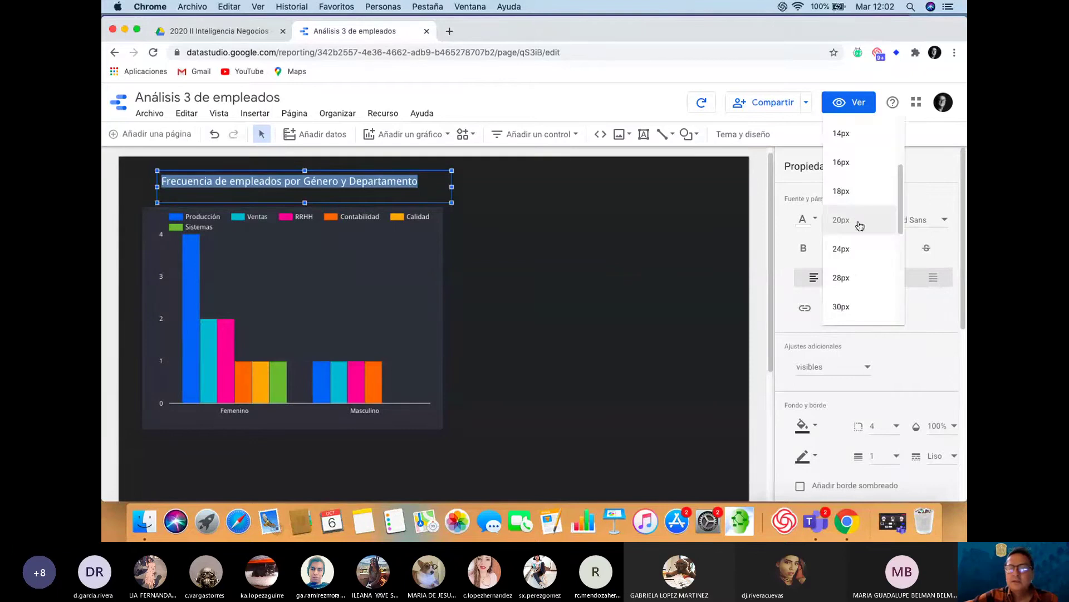
pyautogui.click(847, 248)
pyautogui.moveTo(452, 187); pyautogui.dragTo(478, 187)
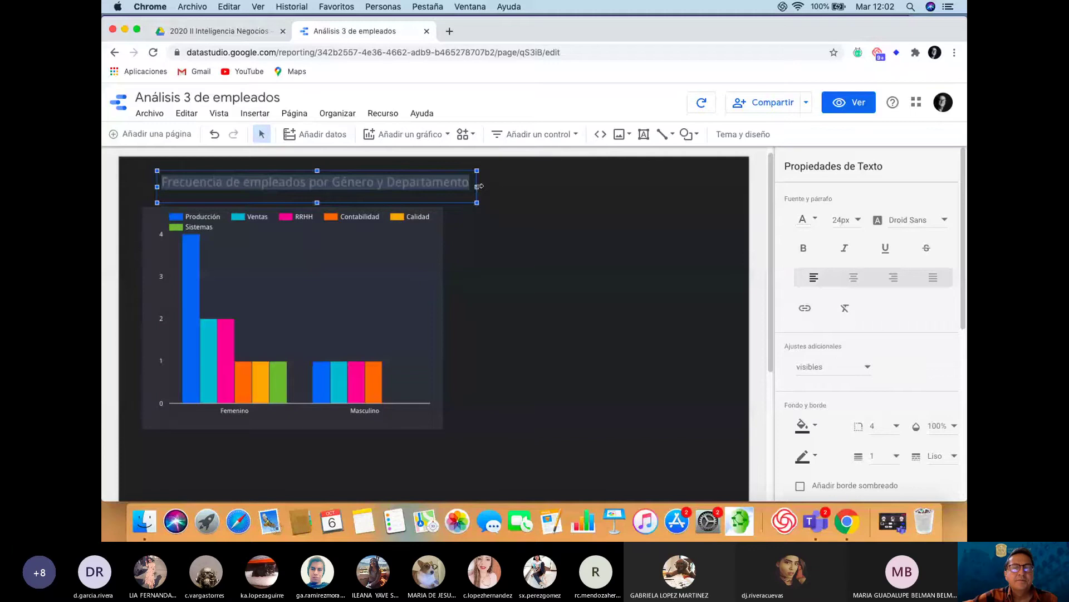
pyautogui.moveTo(390, 172); pyautogui.dragTo(368, 177)
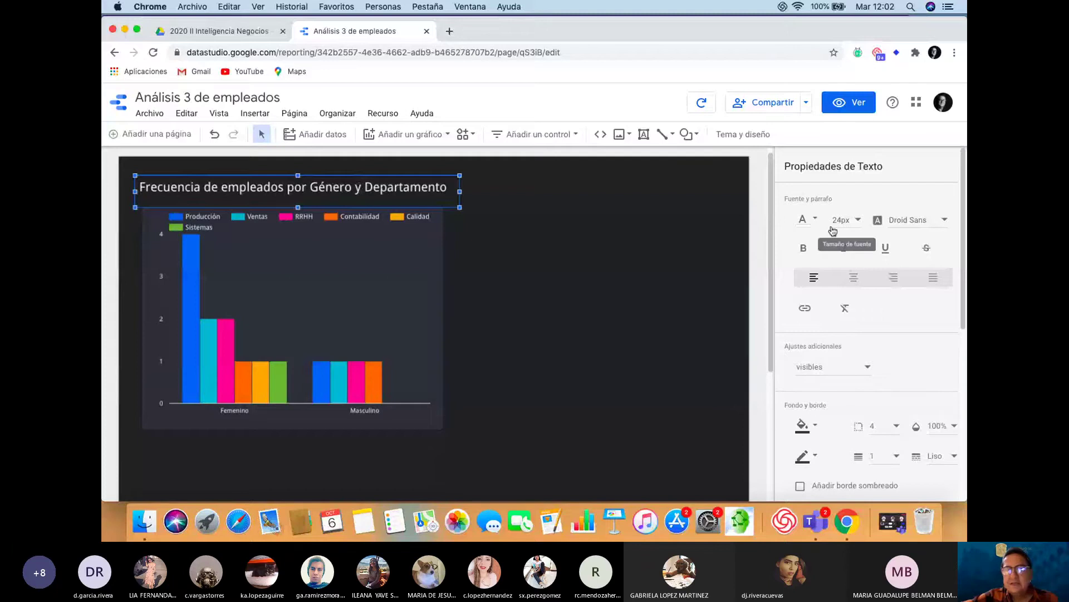
pyautogui.click(540, 251)
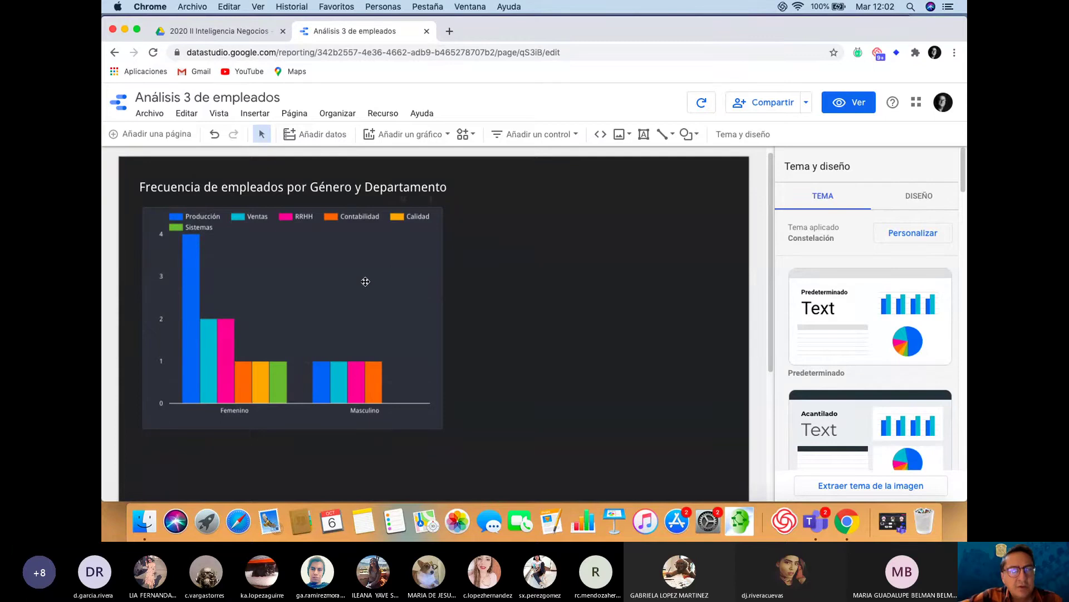
# Shrink the bar chart slightly and nudge its title up and left toward the page edge
pyautogui.click(364, 282)
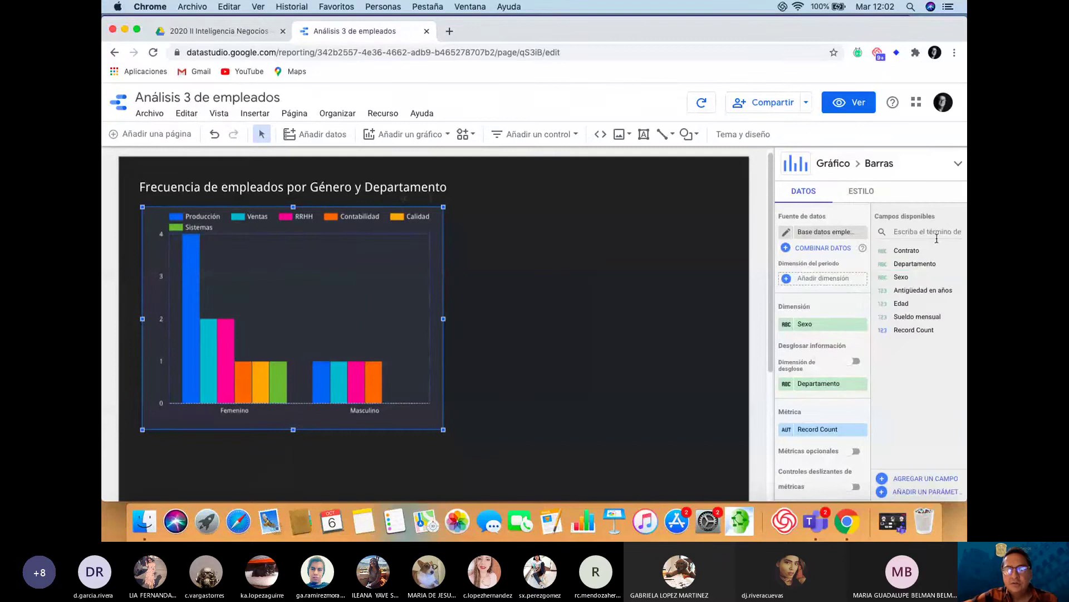
pyautogui.moveTo(908, 251); pyautogui.dragTo(914, 384)
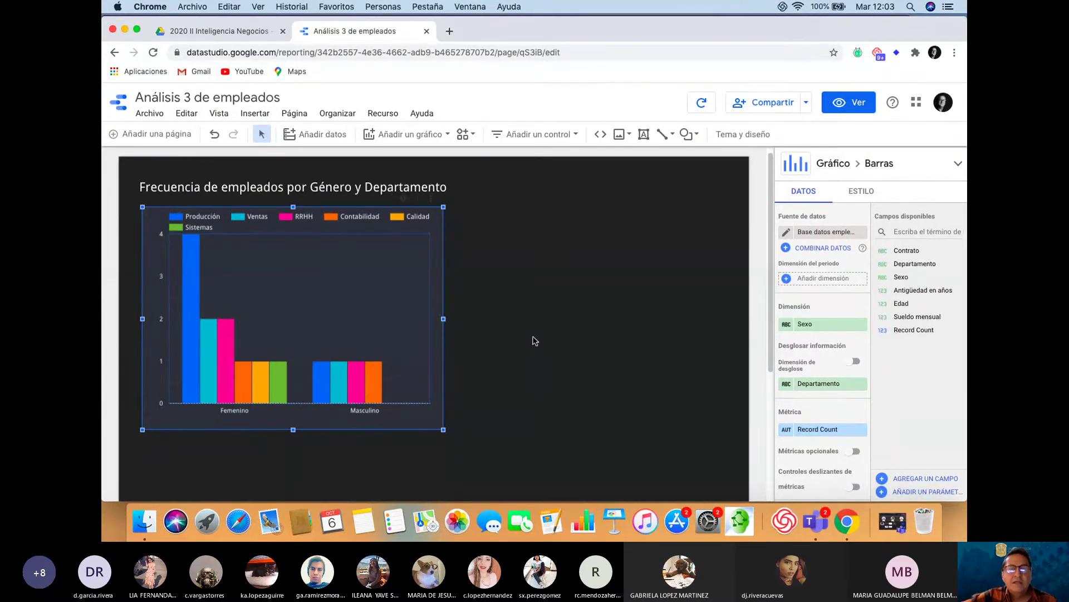
pyautogui.moveTo(443, 429); pyautogui.dragTo(383, 383)
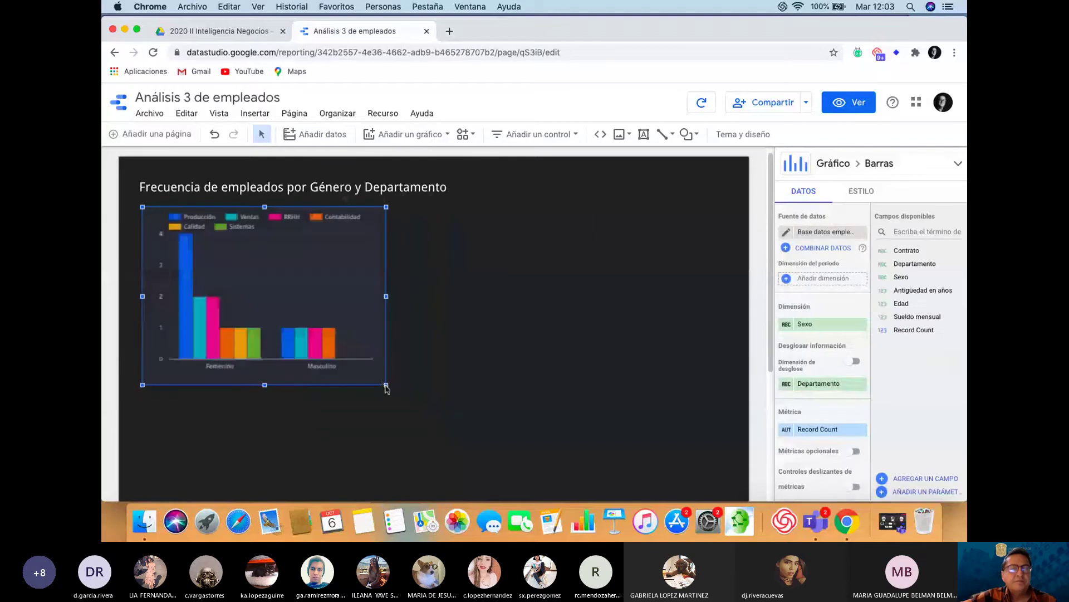
pyautogui.click(288, 186)
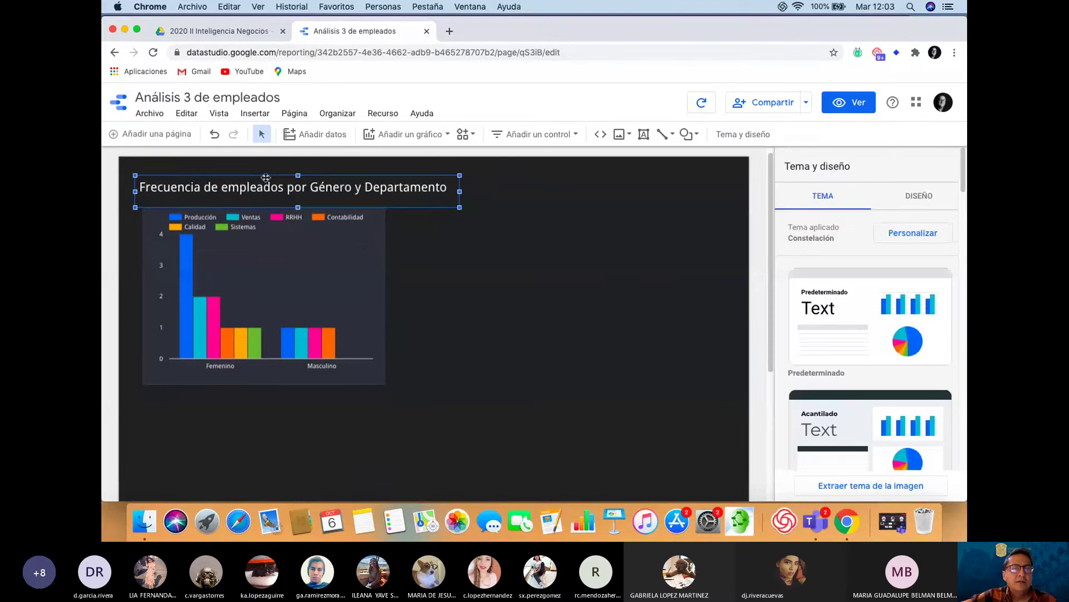
pyautogui.moveTo(248, 176); pyautogui.dragTo(232, 171)
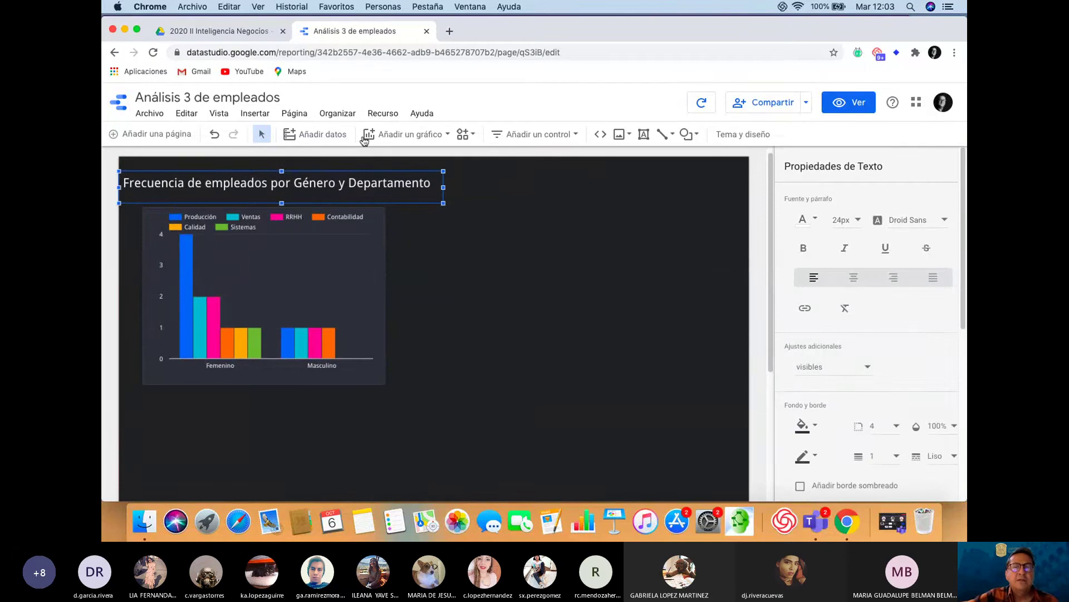
# Place a second column chart right of the first, initially plotting summed Edad by Contrato
pyautogui.click(447, 136)
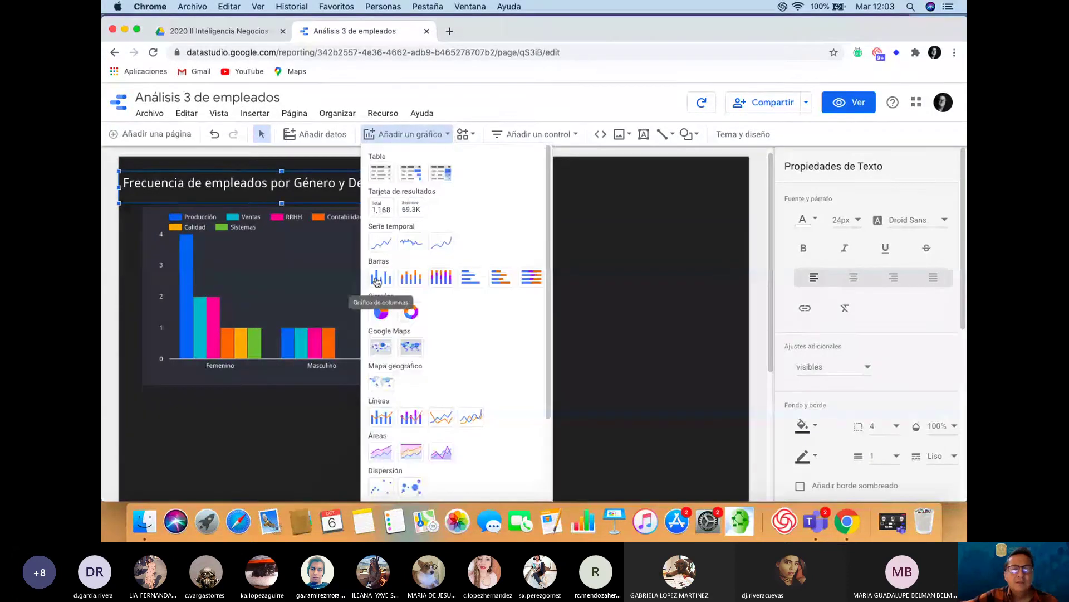
pyautogui.click(376, 279)
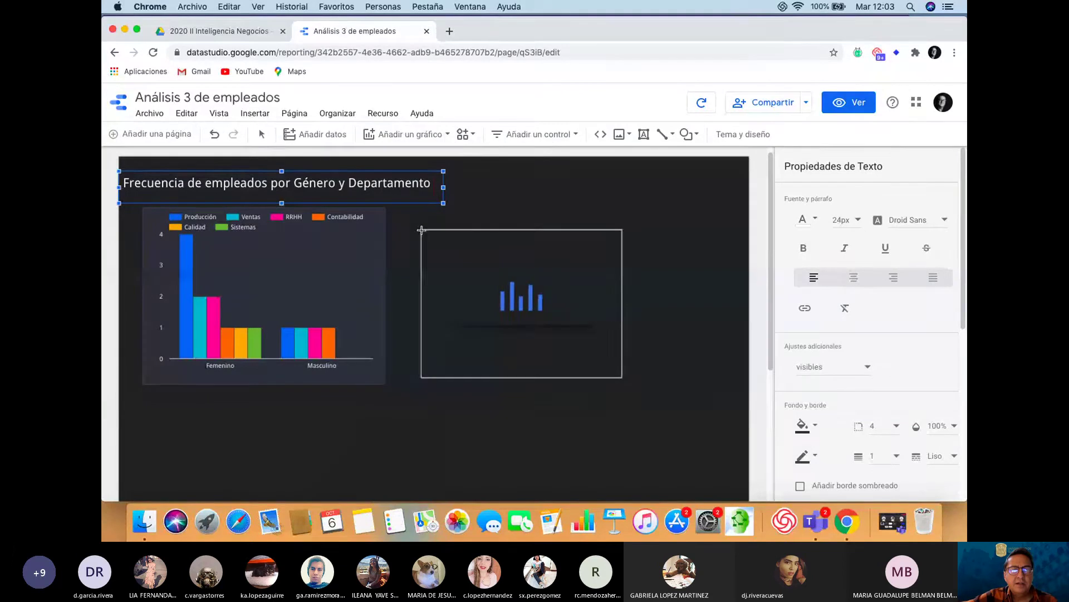
pyautogui.click(432, 294)
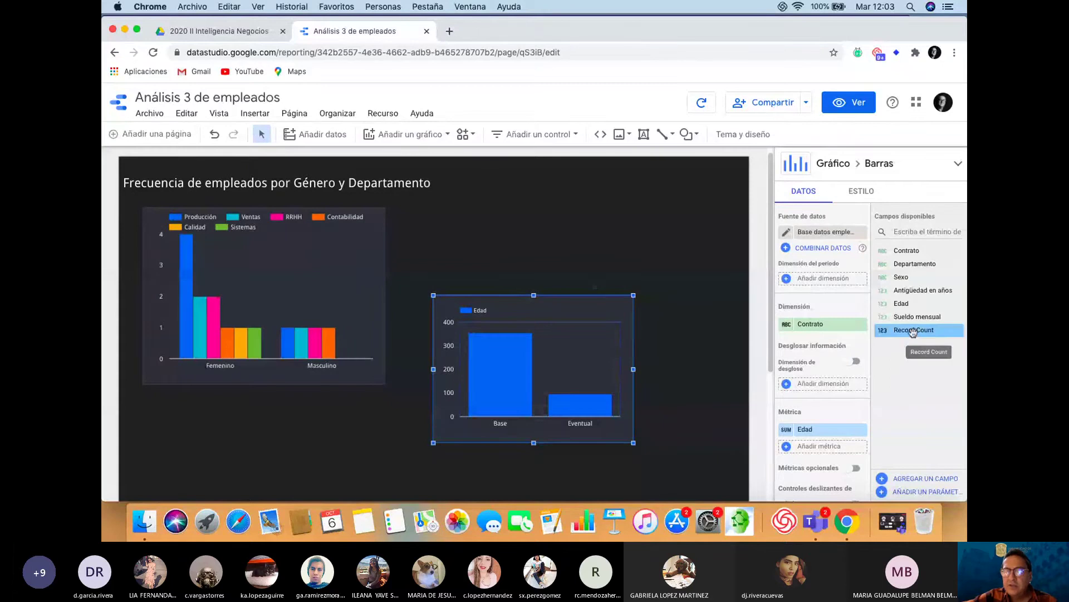
# Make the second chart show Record Count by Sexo, removing Edad and breaking down by Contrato
pyautogui.moveTo(912, 333); pyautogui.dragTo(816, 433)
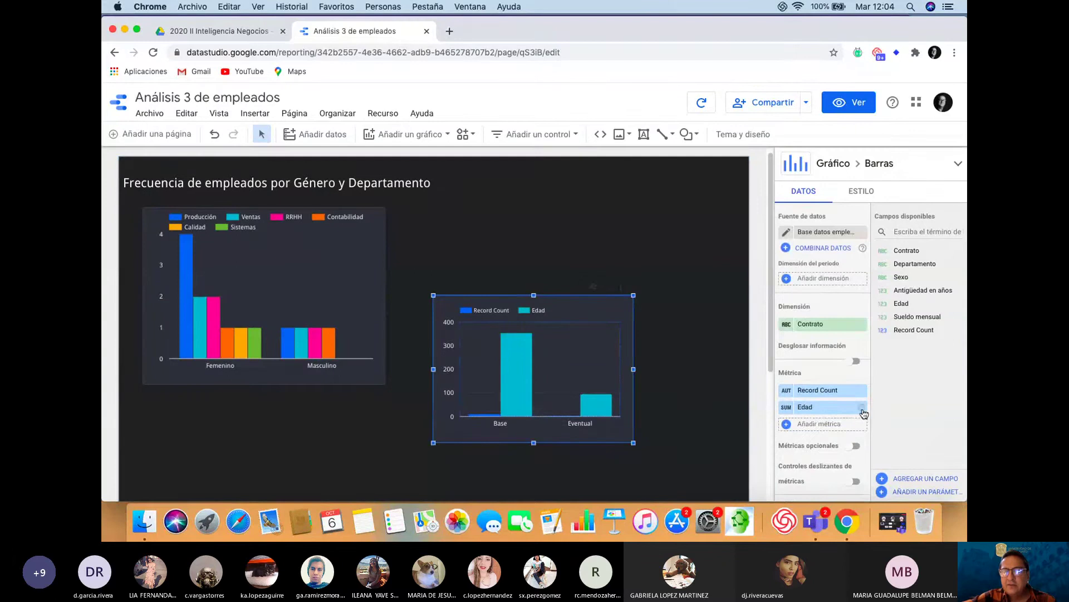
pyautogui.click(863, 408)
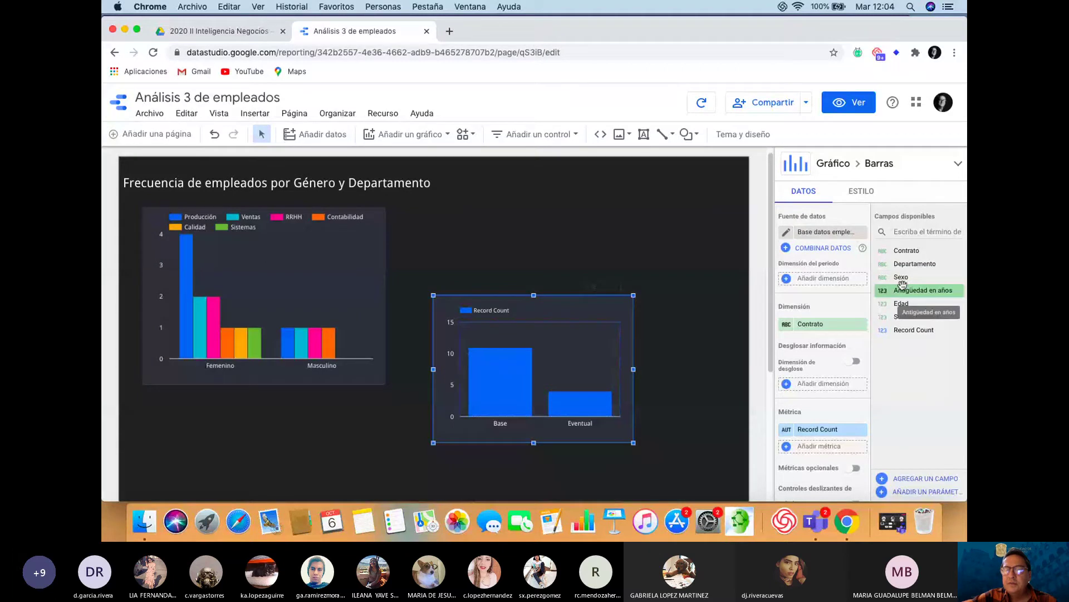
pyautogui.moveTo(901, 278); pyautogui.dragTo(811, 329)
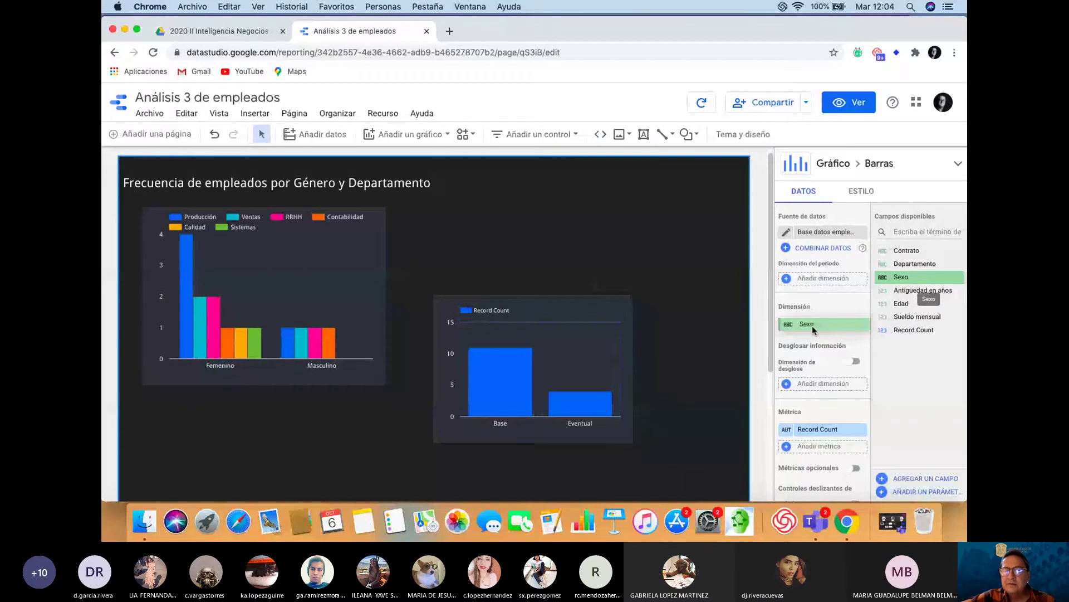
pyautogui.moveTo(812, 327); pyautogui.dragTo(812, 327)
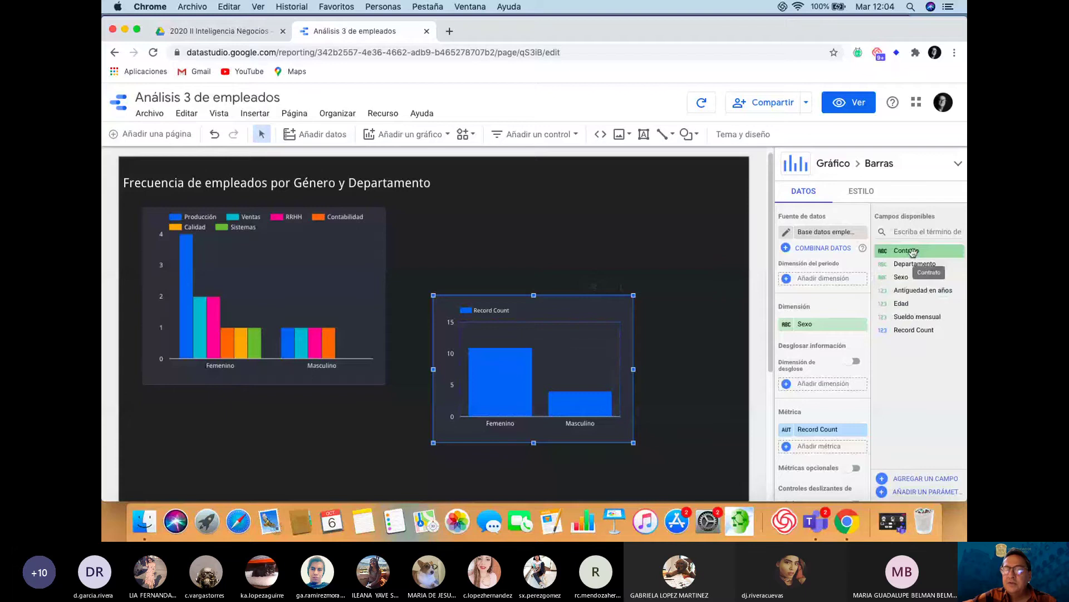
pyautogui.moveTo(912, 252); pyautogui.dragTo(819, 385)
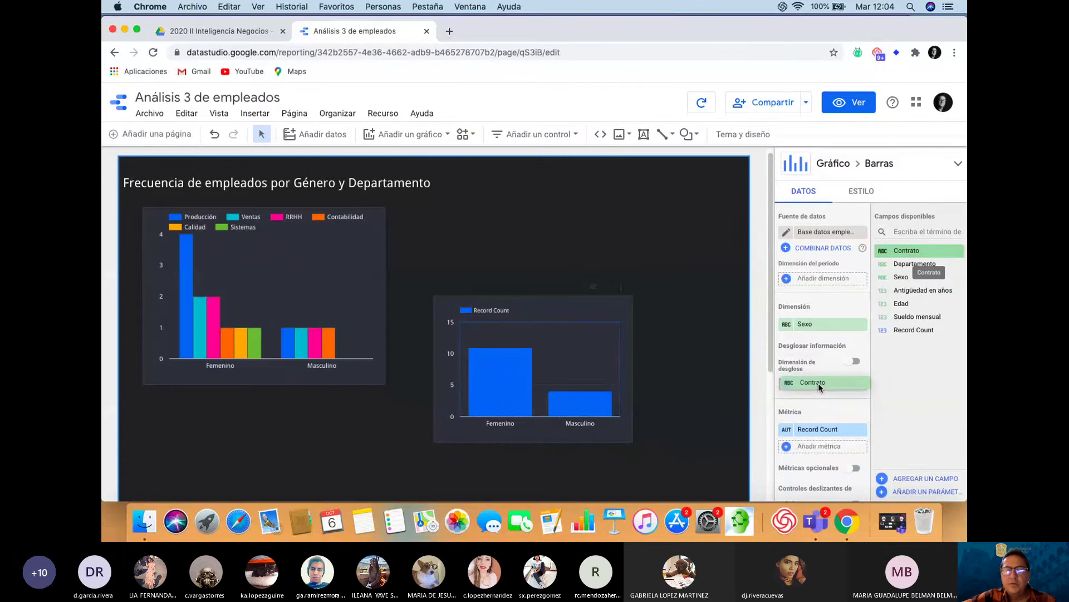
pyautogui.moveTo(817, 383); pyautogui.dragTo(818, 383)
# Move the contract chart level with the first chart and enlarge it
pyautogui.moveTo(540, 364); pyautogui.dragTo(560, 281)
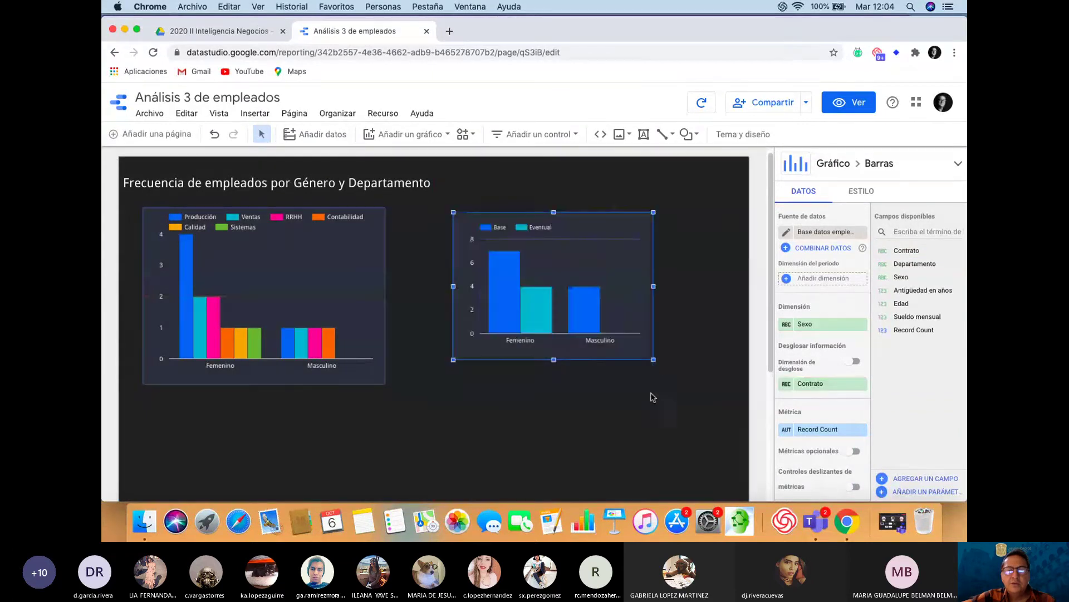
pyautogui.moveTo(655, 360); pyautogui.dragTo(705, 383)
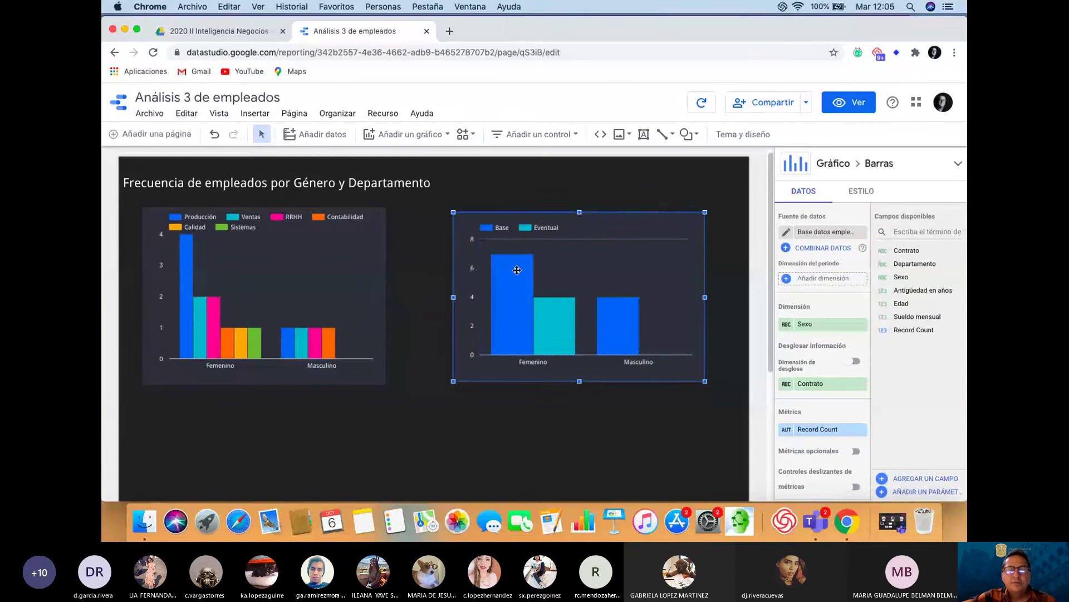
pyautogui.click(589, 433)
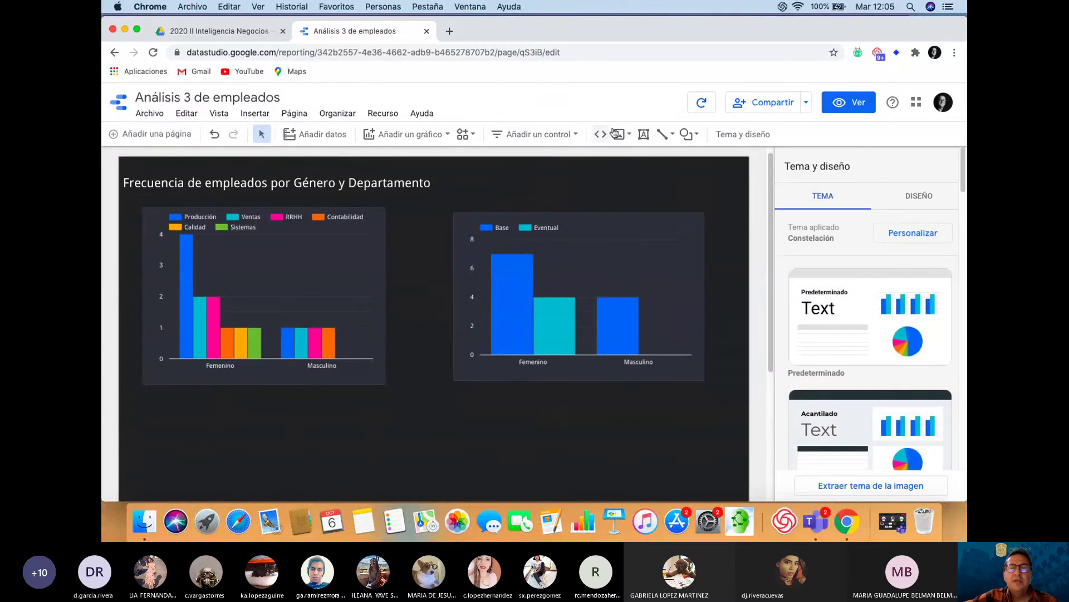
# Draw a text box above the second chart and type 'Frecuencia de empleados por Género y tipo de contrato'
pyautogui.click(644, 134)
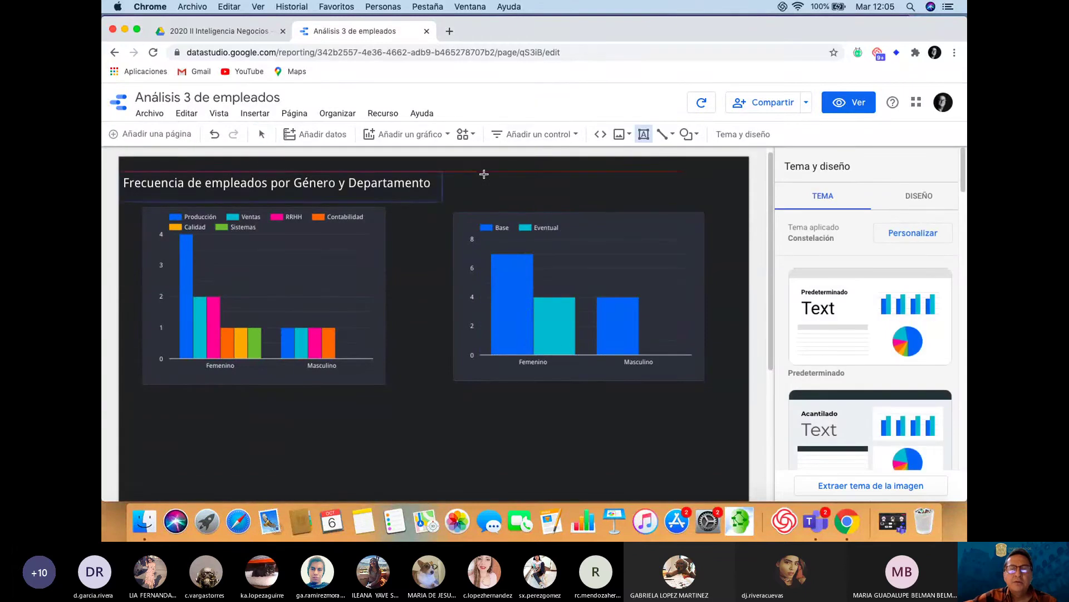
pyautogui.moveTo(484, 174); pyautogui.dragTo(730, 200)
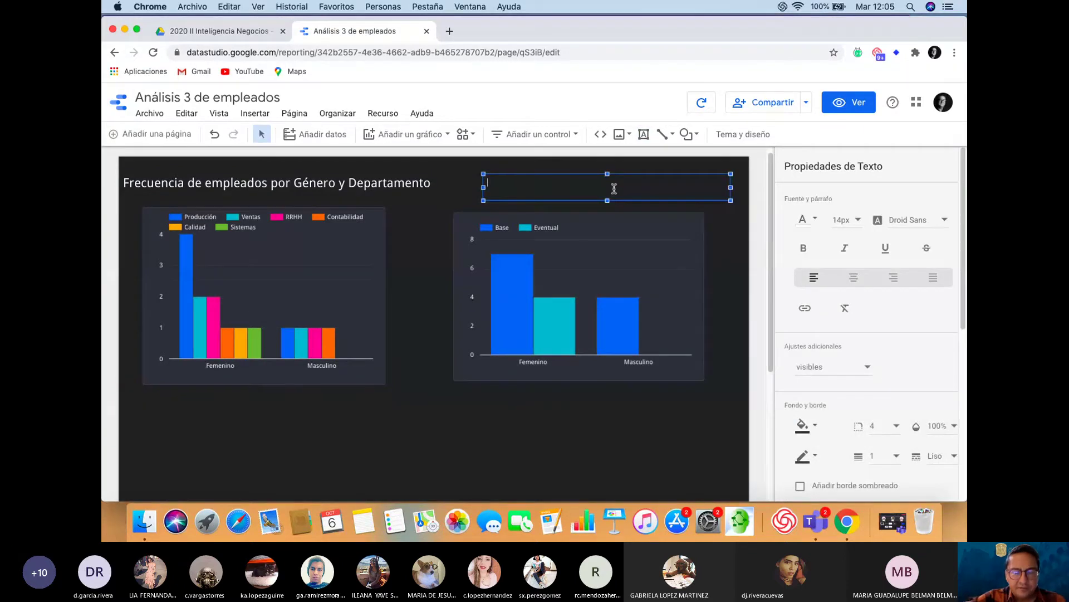
pyautogui.write('F')
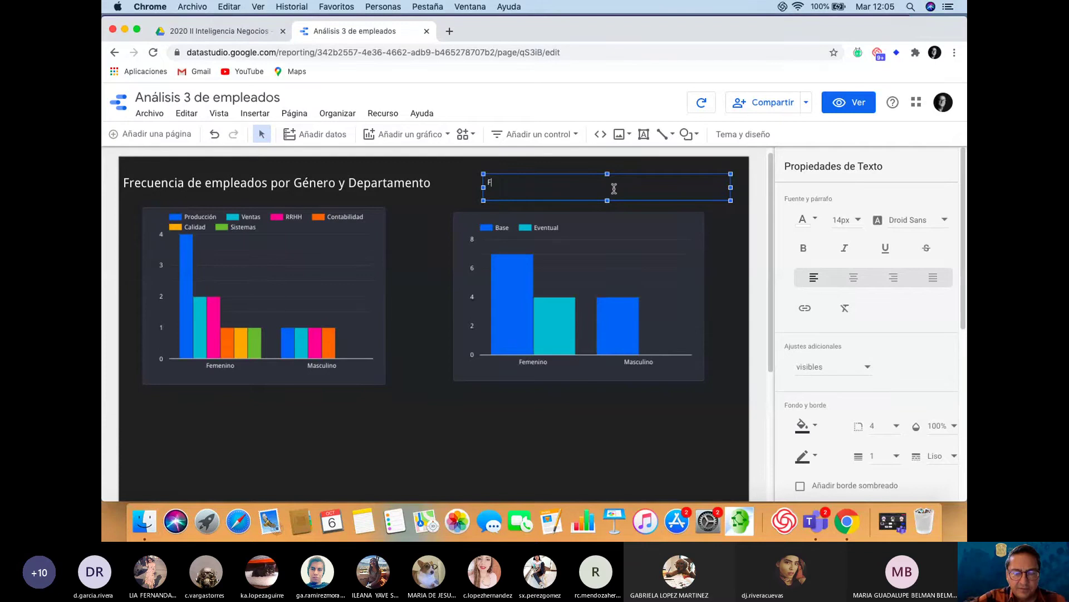
pyautogui.write('recuencia d')
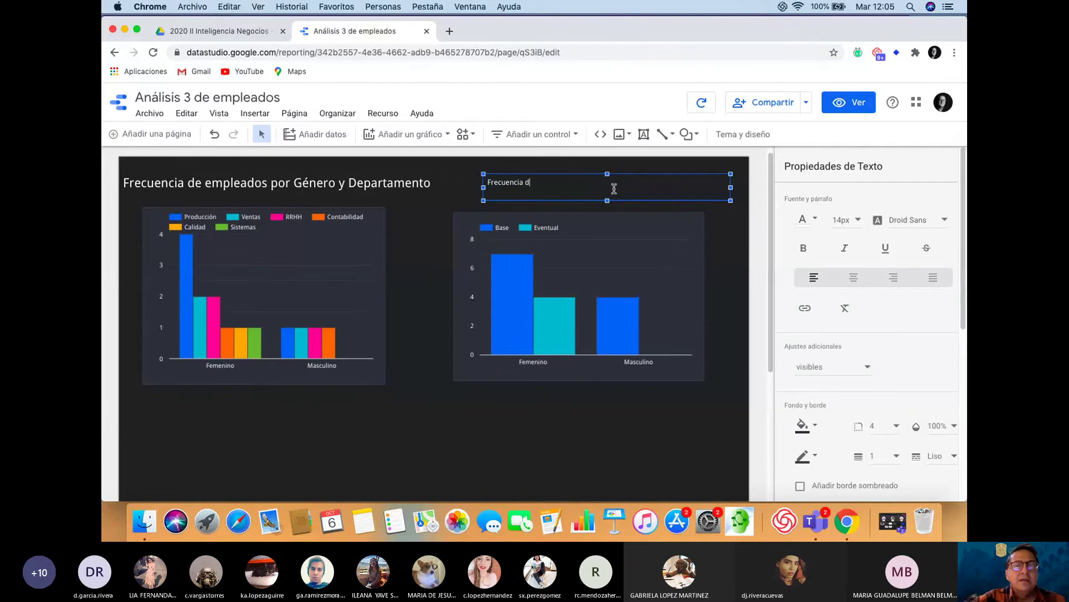
pyautogui.write('e empleados')
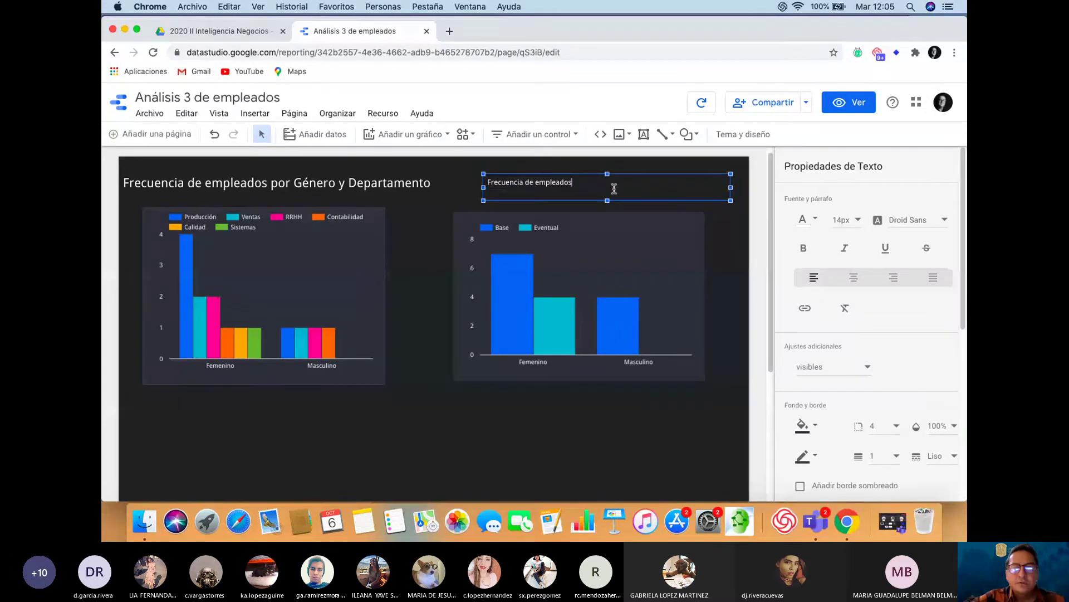
pyautogui.write(' por G')
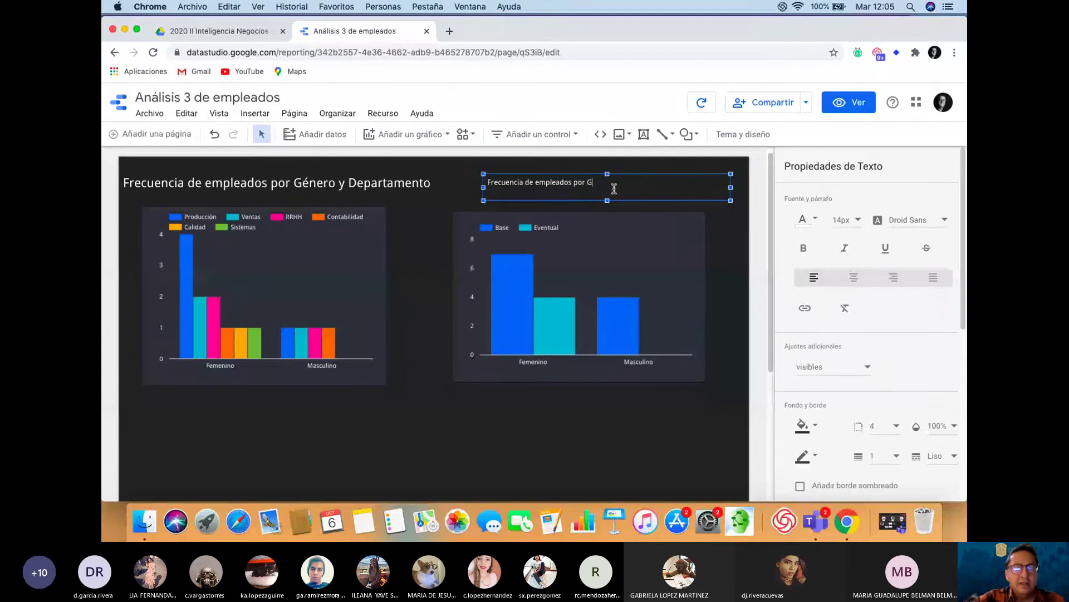
pyautogui.write('énero')
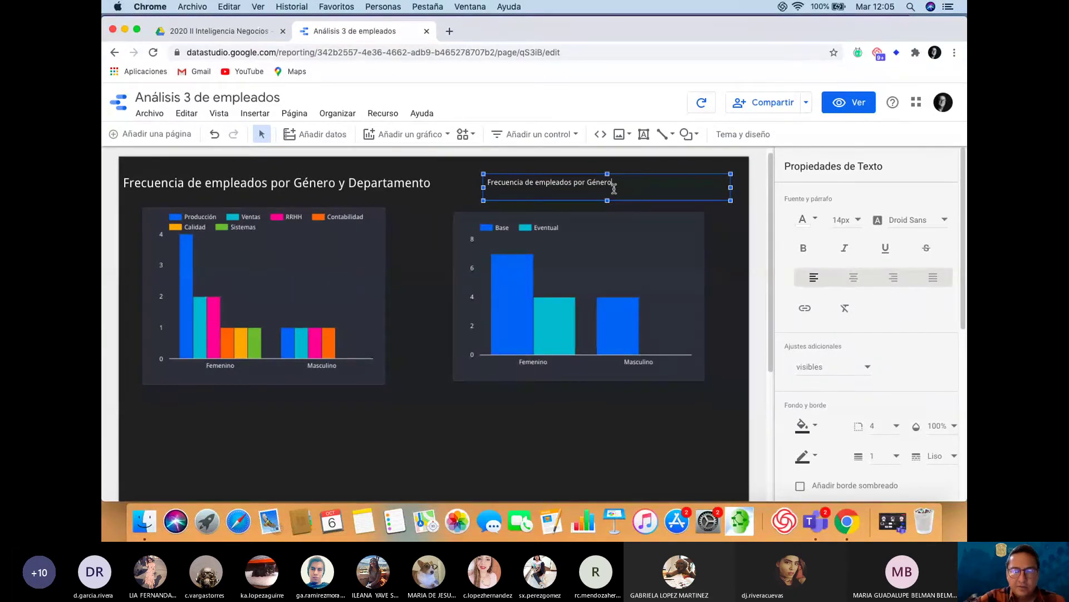
pyautogui.write(' y tipo de con')
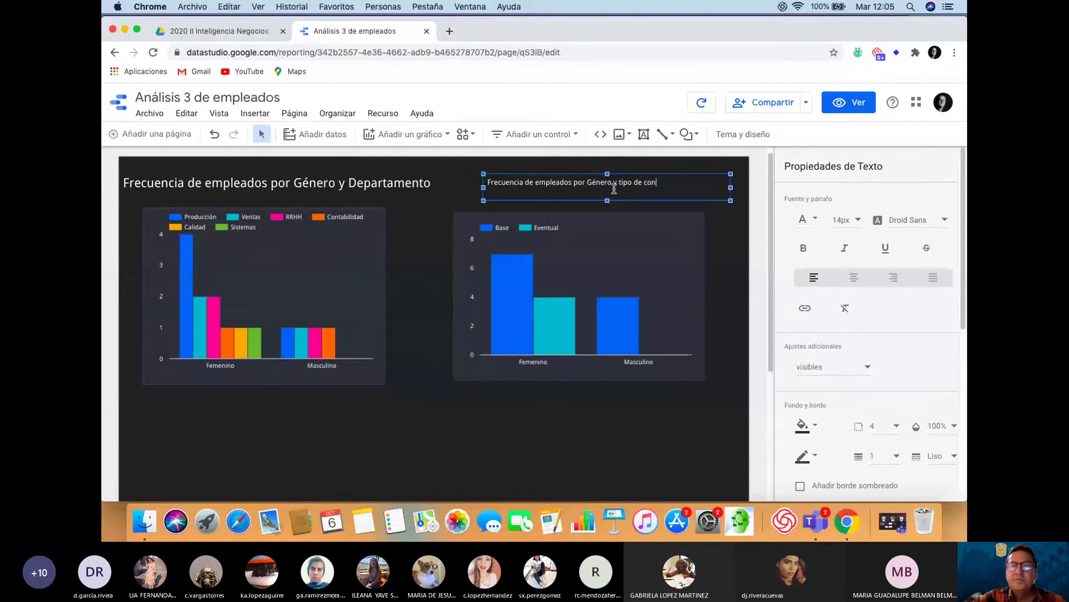
pyautogui.write('trato')
# Set the second chart's title text to 20px and finish editing it
pyautogui.press('cmd+a')
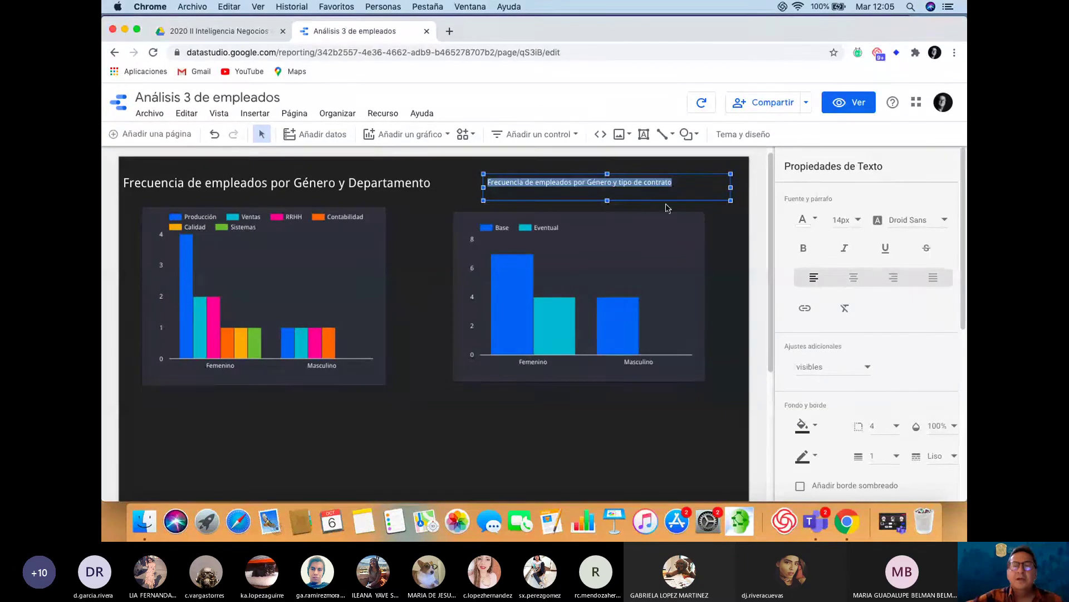
pyautogui.click(862, 220)
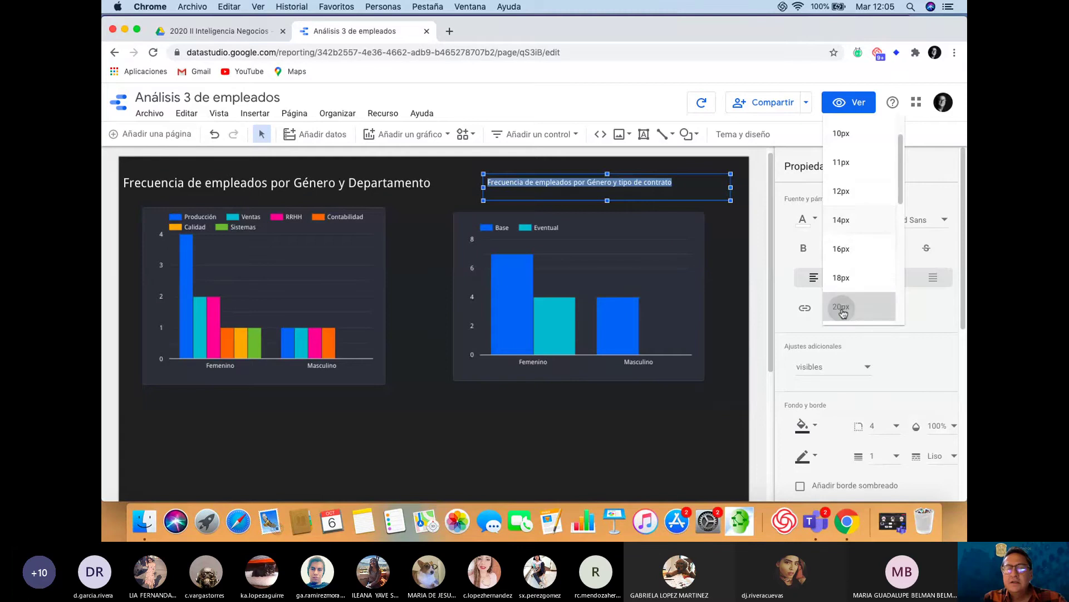
pyautogui.click(842, 306)
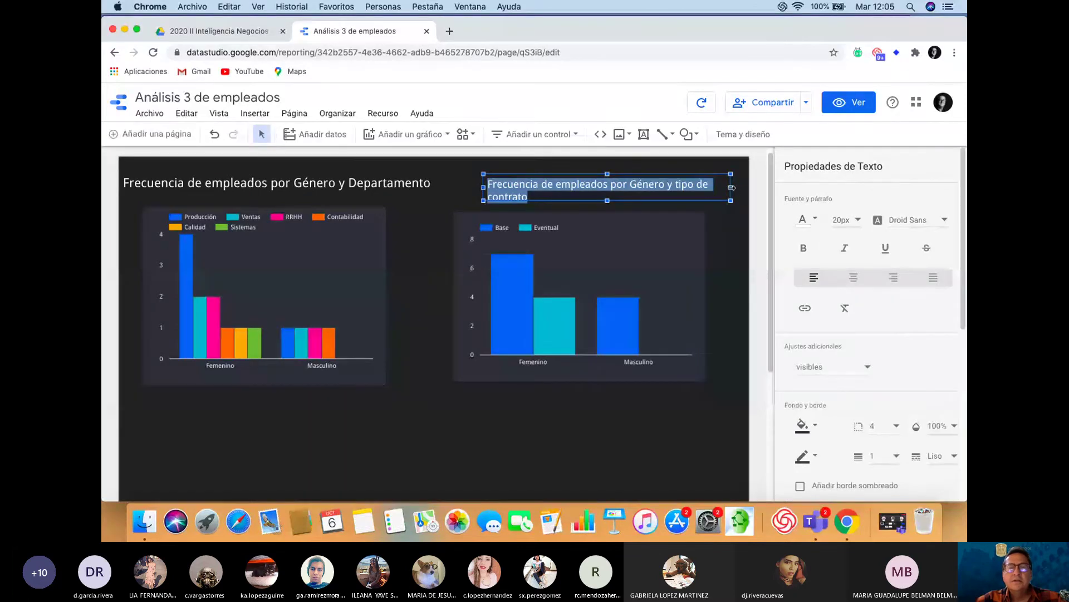
pyautogui.click(732, 187)
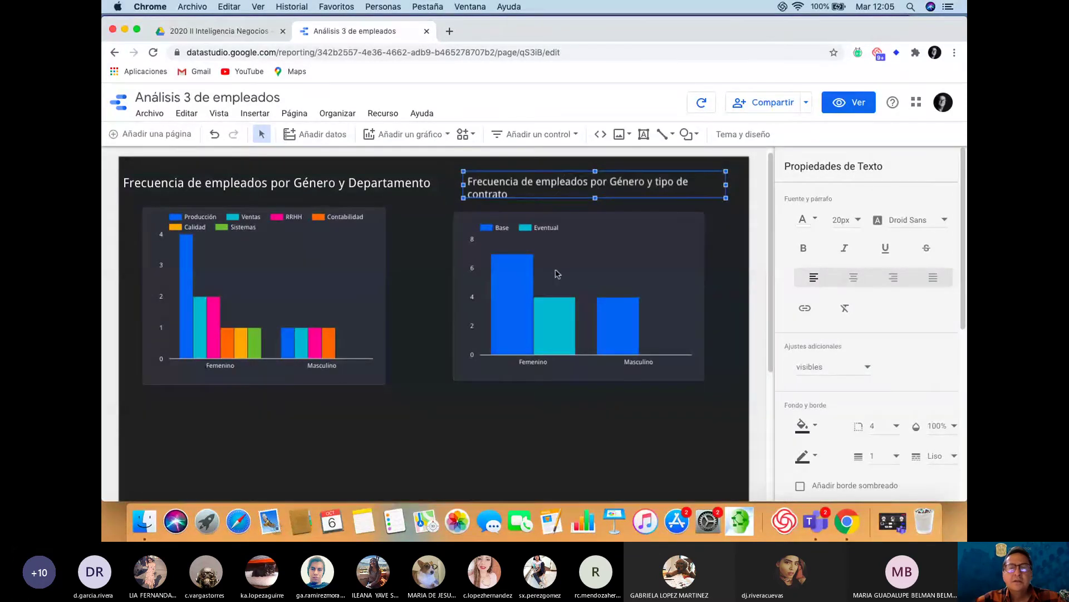
pyautogui.click(567, 418)
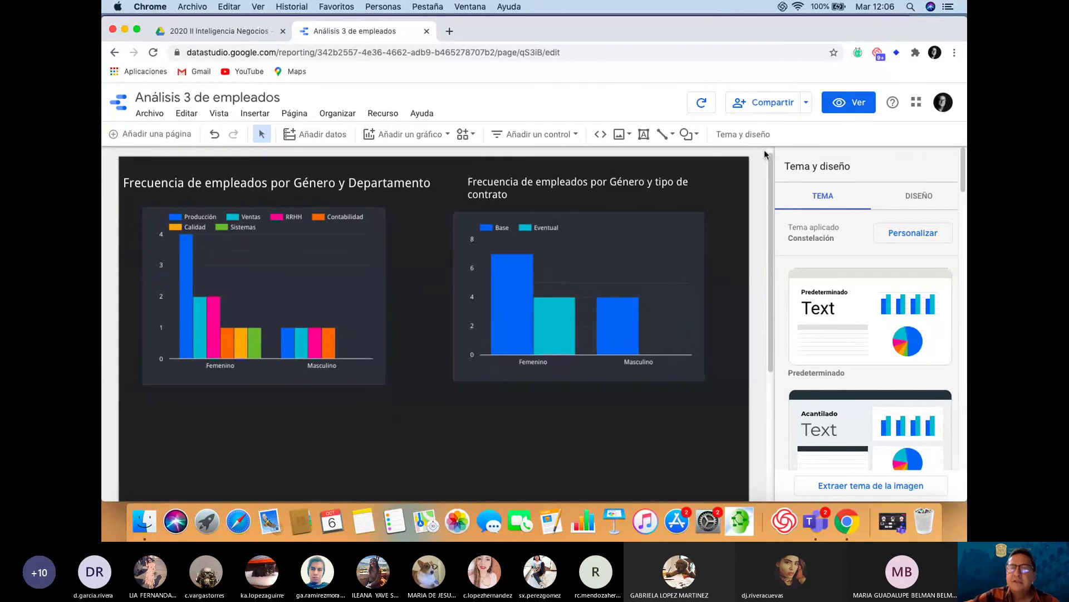
pyautogui.click(714, 28)
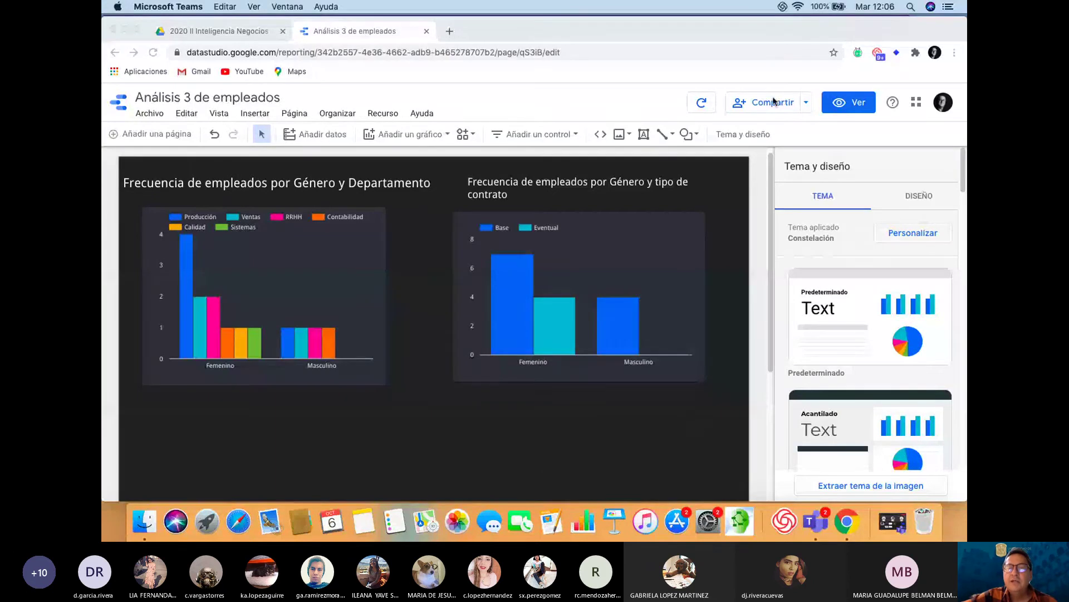
# Return to the report and open the Compartir dialog for sharing with other users
pyautogui.click(807, 105)
pyautogui.click(807, 103)
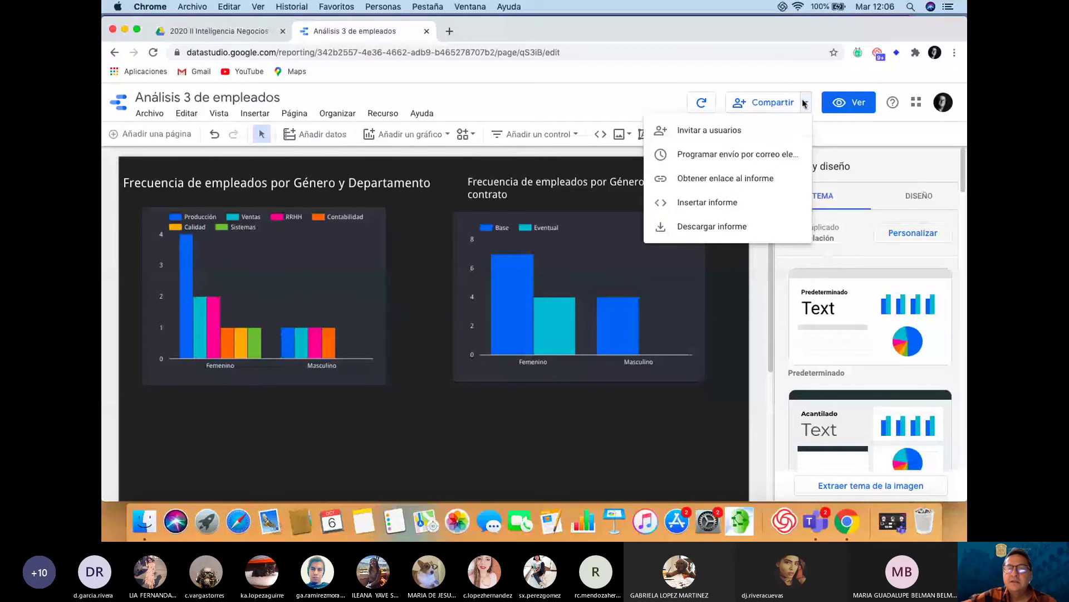
pyautogui.click(765, 105)
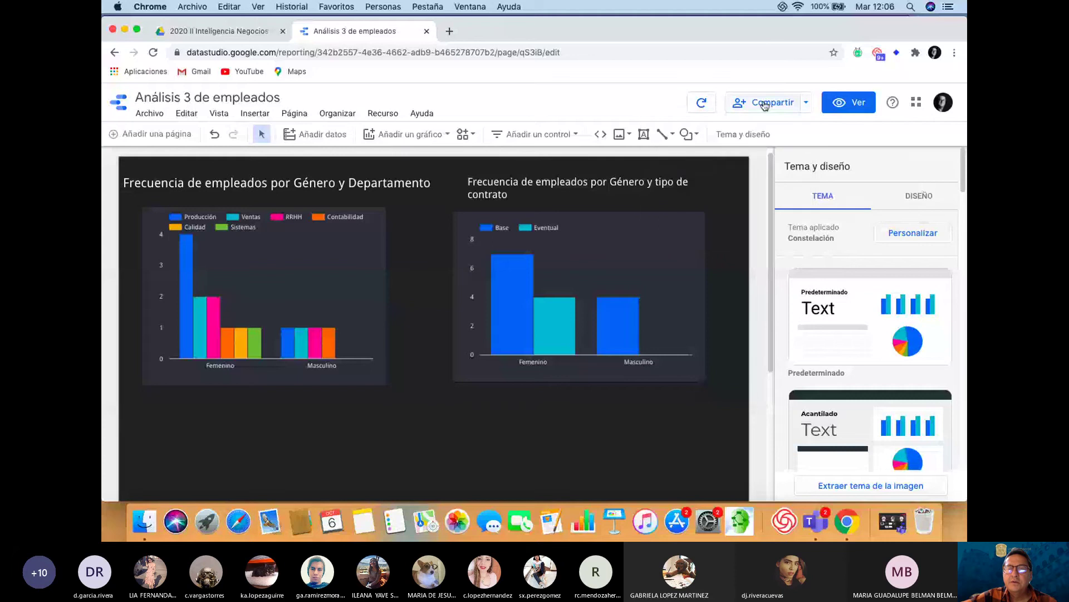
pyautogui.click(765, 105)
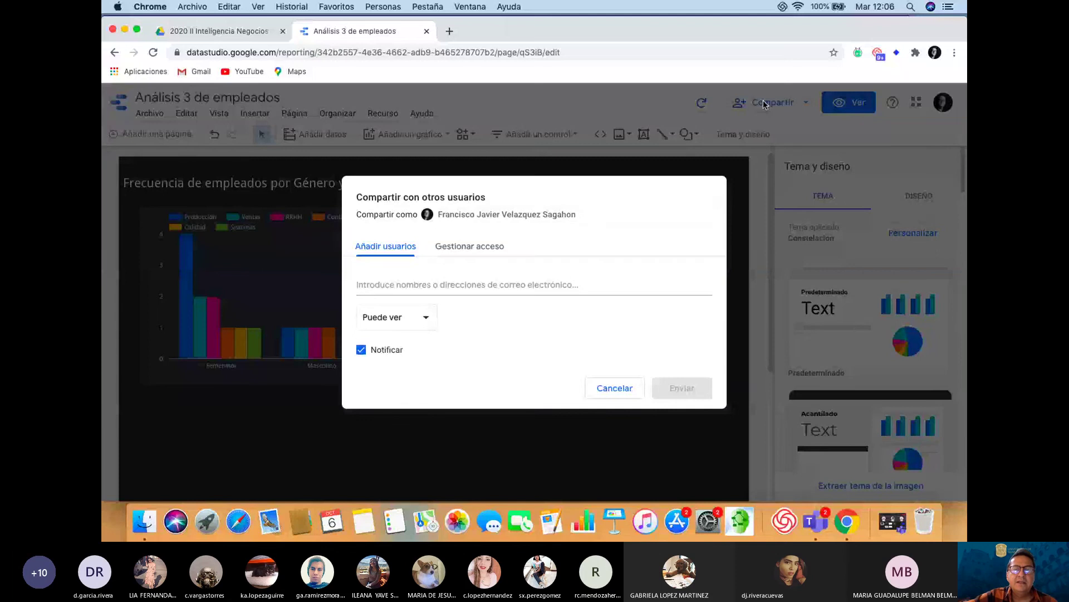
# Keep e-mail invitees limited to view-only permission
pyautogui.click(482, 249)
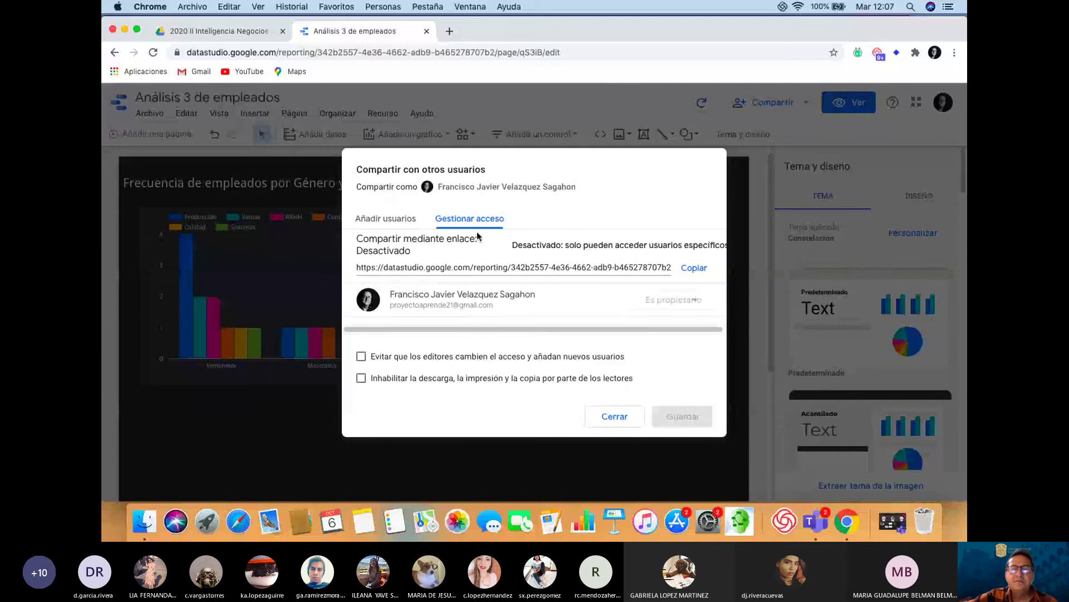
pyautogui.click(397, 221)
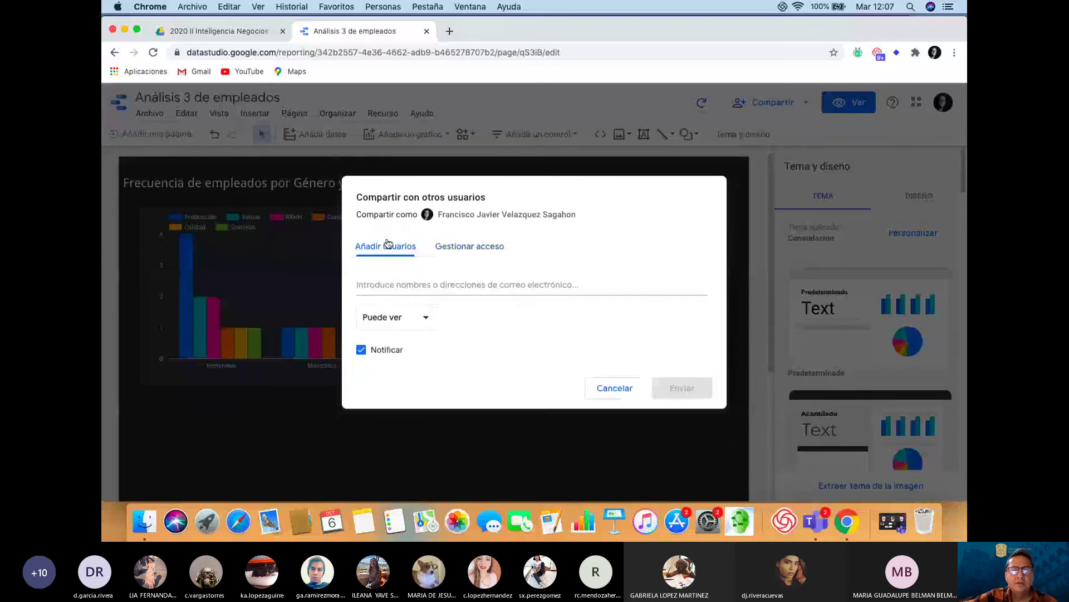
pyautogui.click(426, 322)
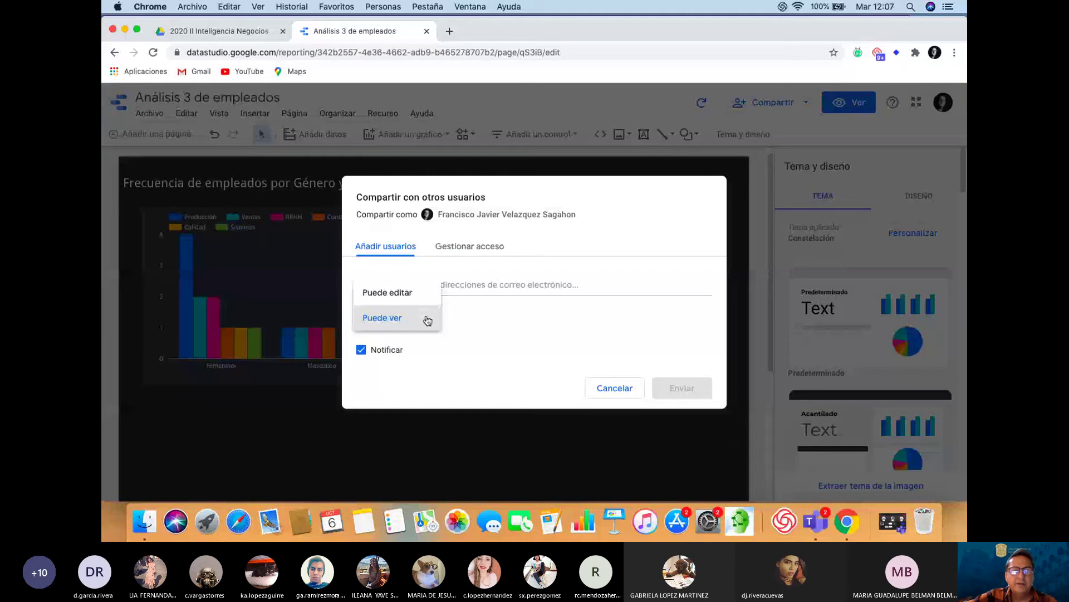
pyautogui.click(427, 319)
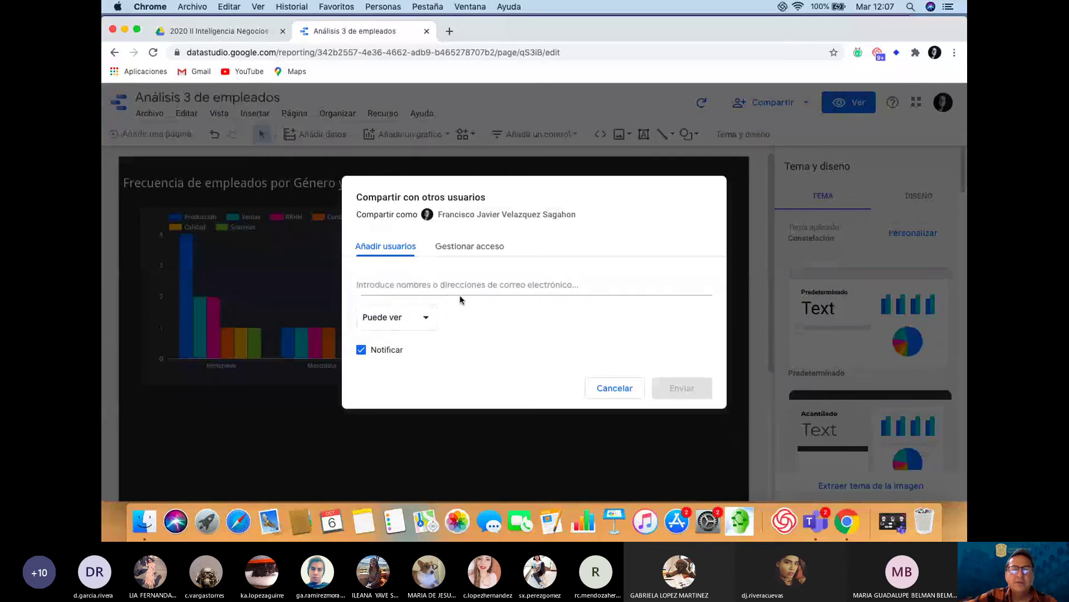
# Open Gestionar acceso and display the link-sharing access choices
pyautogui.click(469, 247)
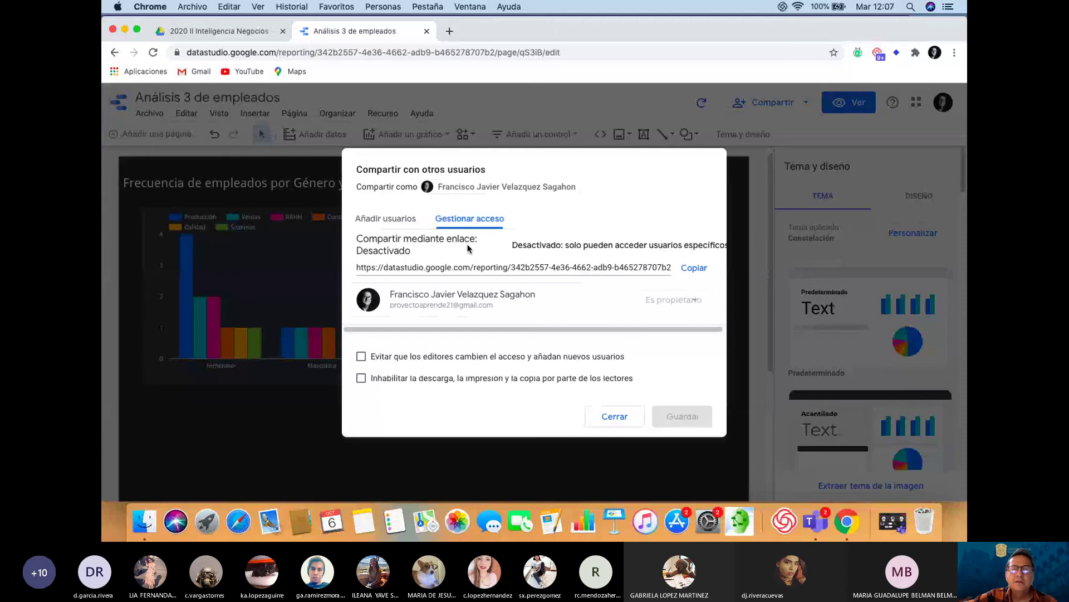
pyautogui.click(559, 249)
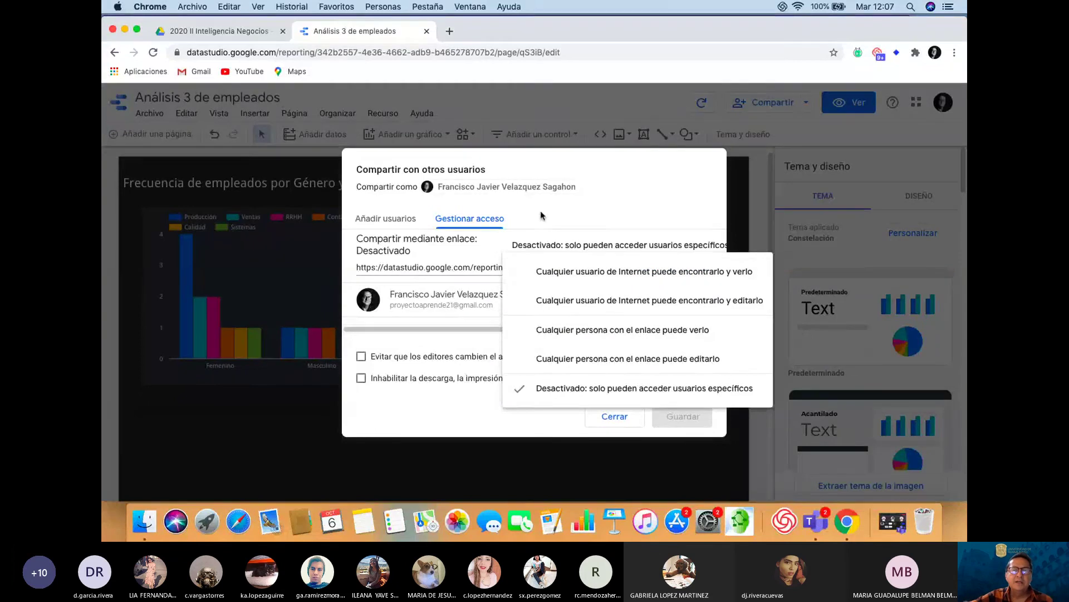
pyautogui.click(373, 218)
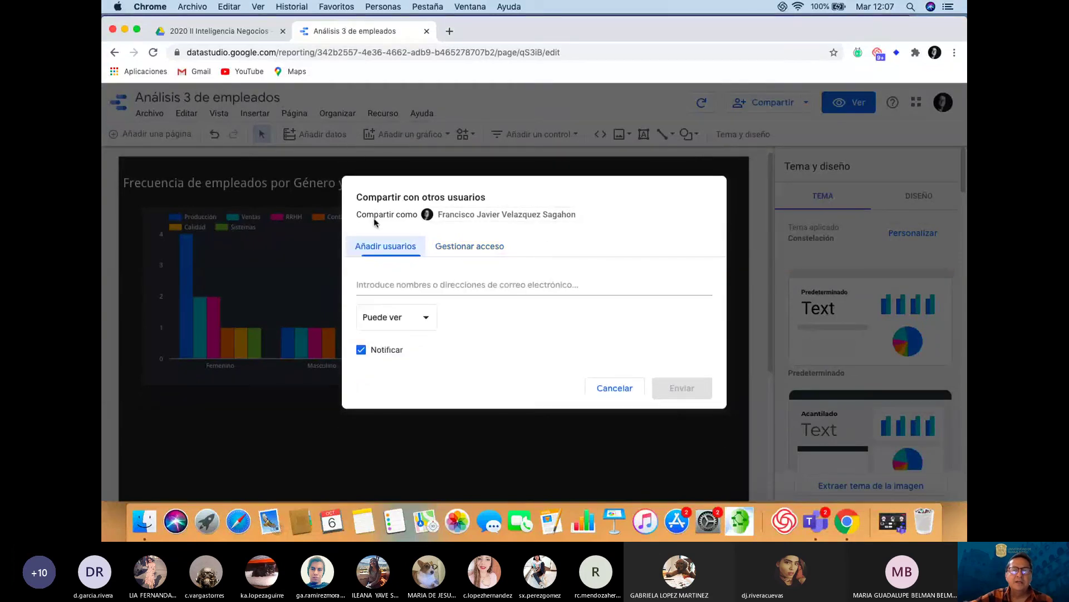
pyautogui.click(465, 248)
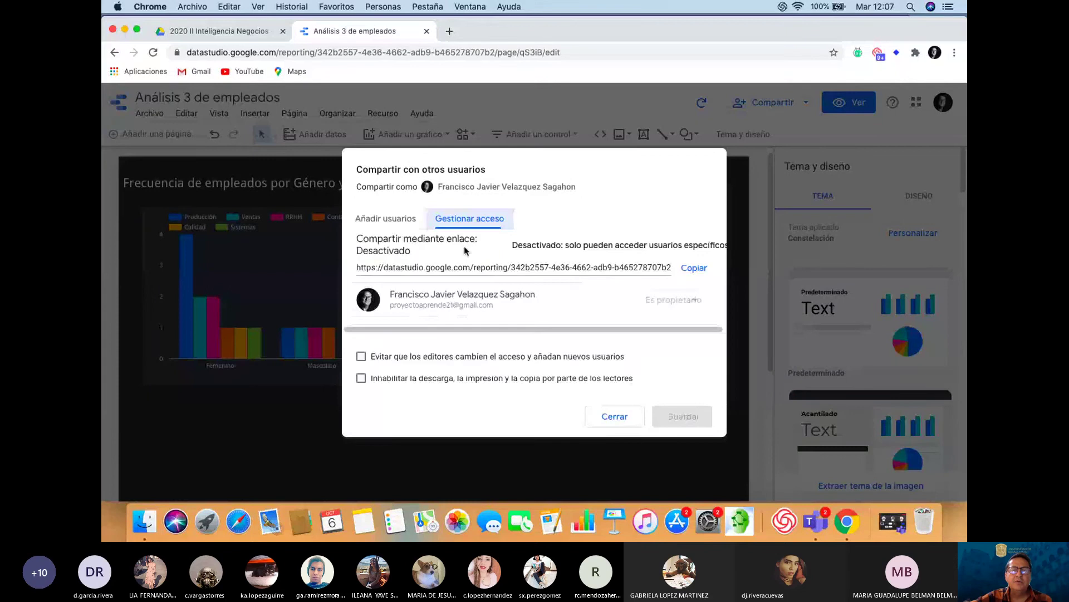
pyautogui.click(563, 248)
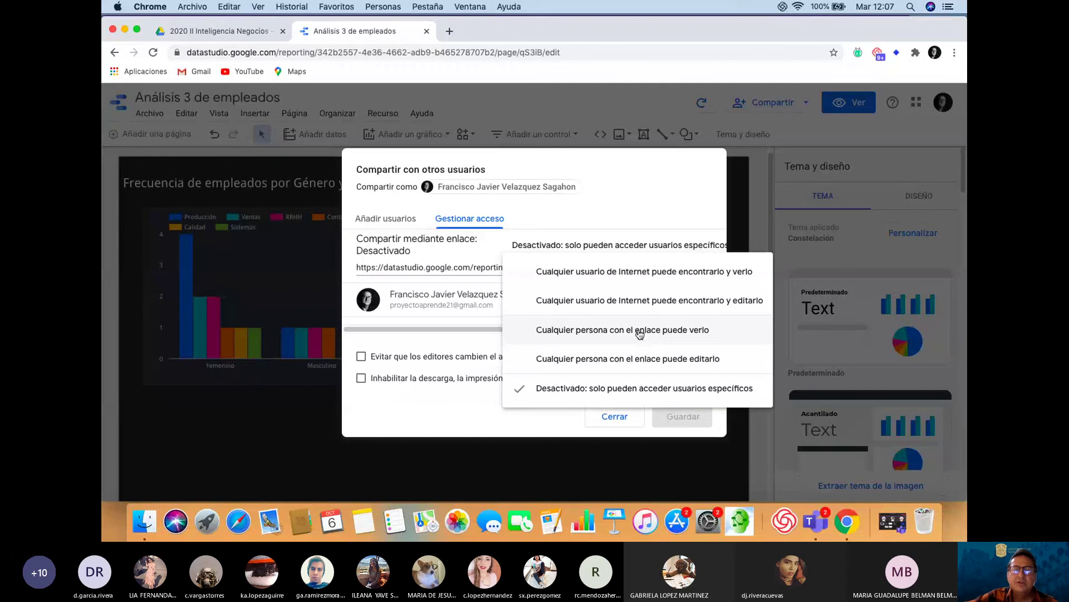
# Set the report's link sharing to 'Cualquier persona con el enlace puede verlo', copy the link, and save
pyautogui.click(640, 333)
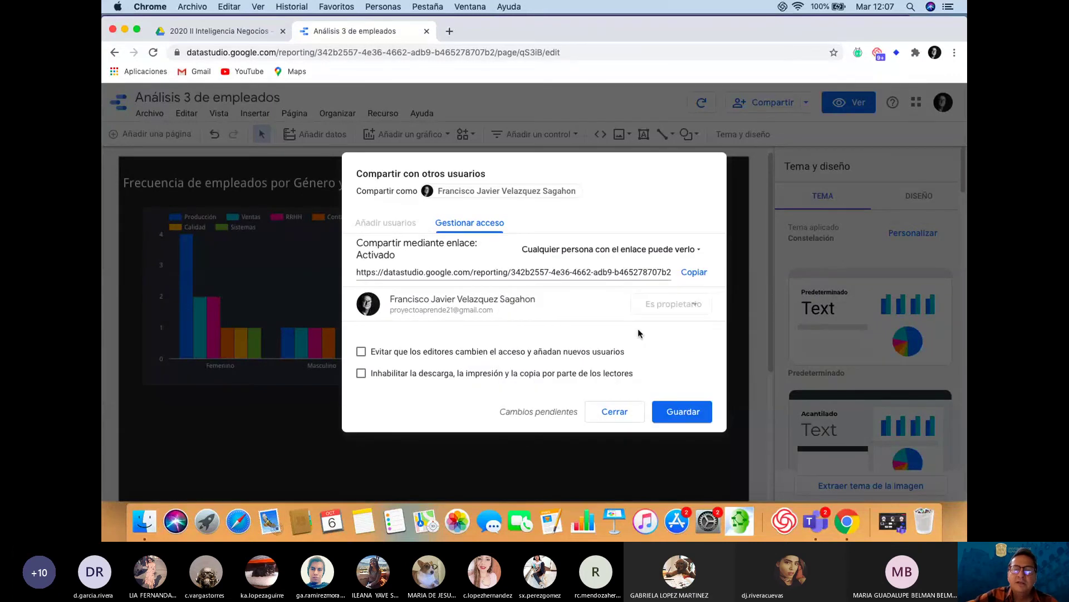
pyautogui.click(700, 276)
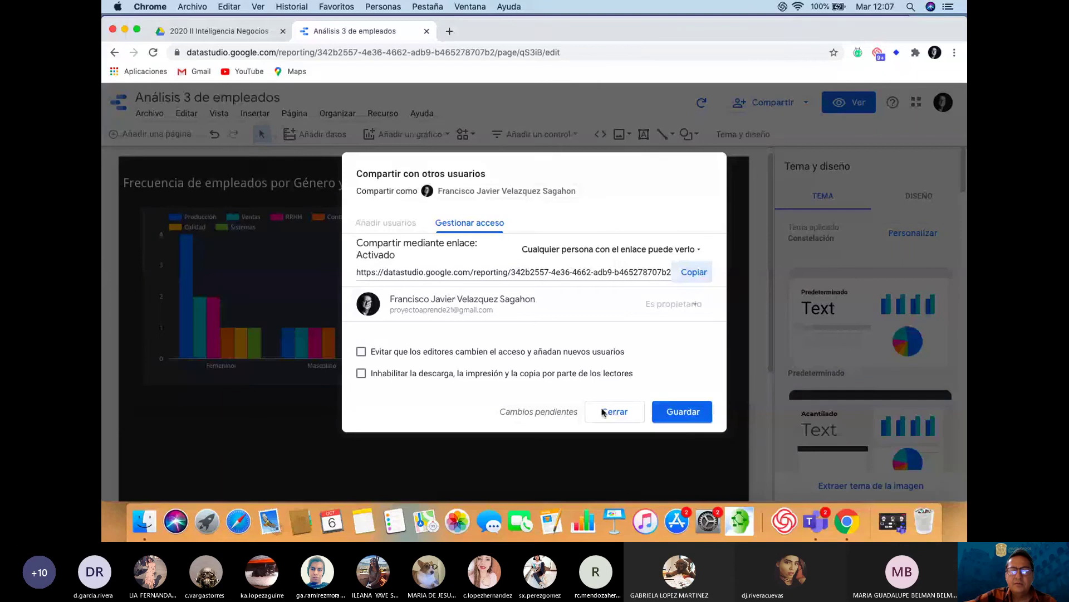
pyautogui.click(678, 62)
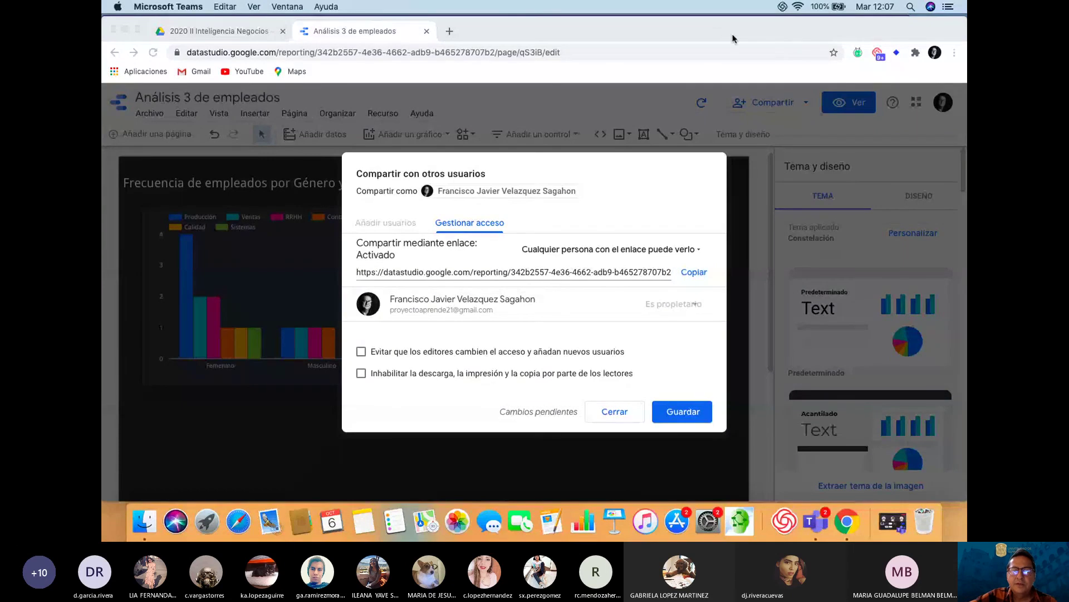
pyautogui.click(680, 413)
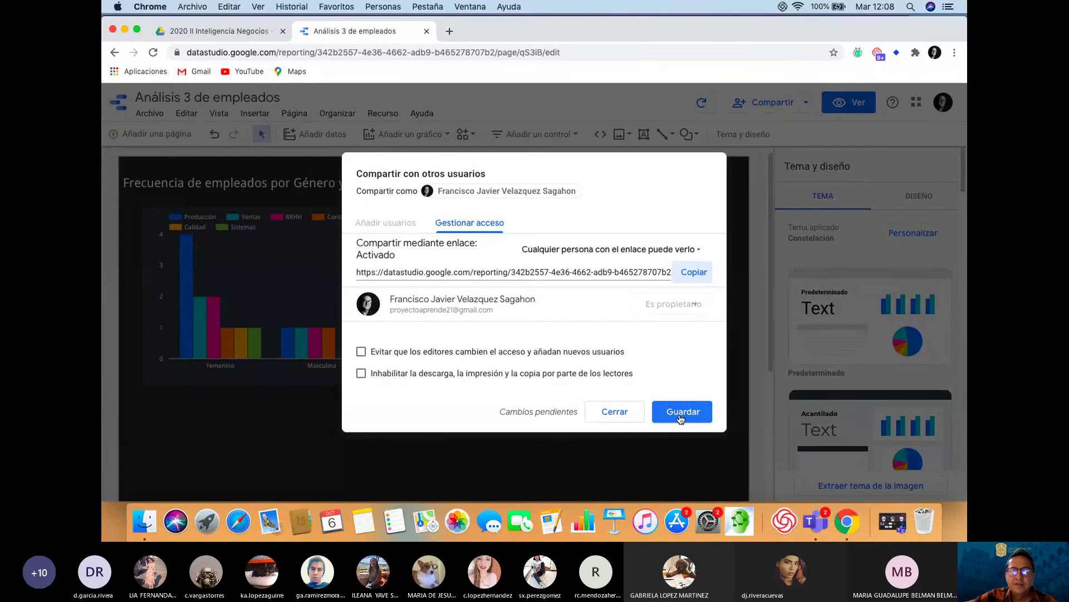
pyautogui.click(682, 415)
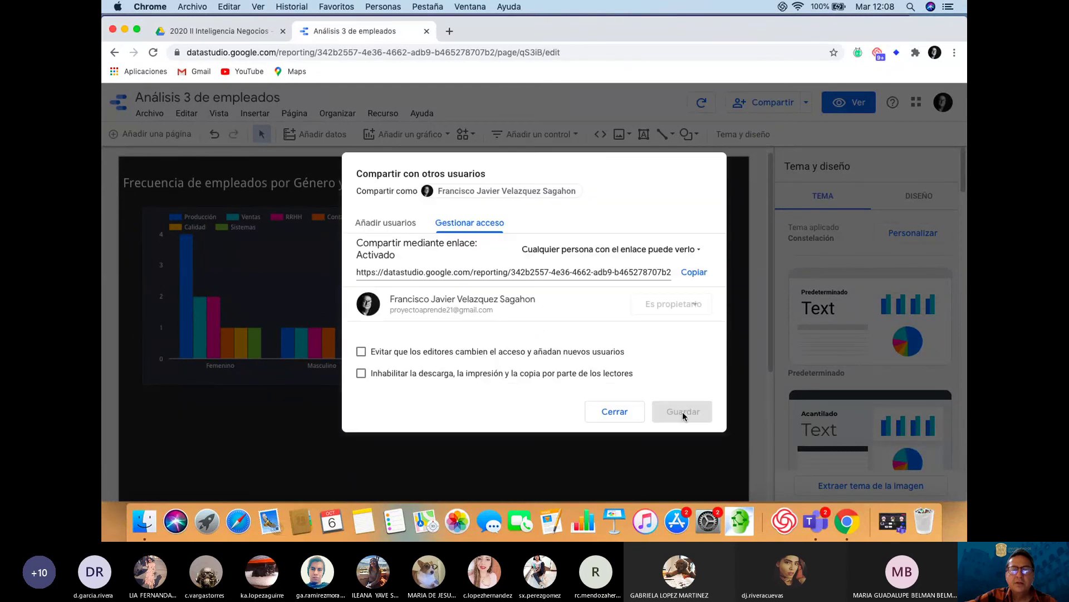
pyautogui.click(615, 412)
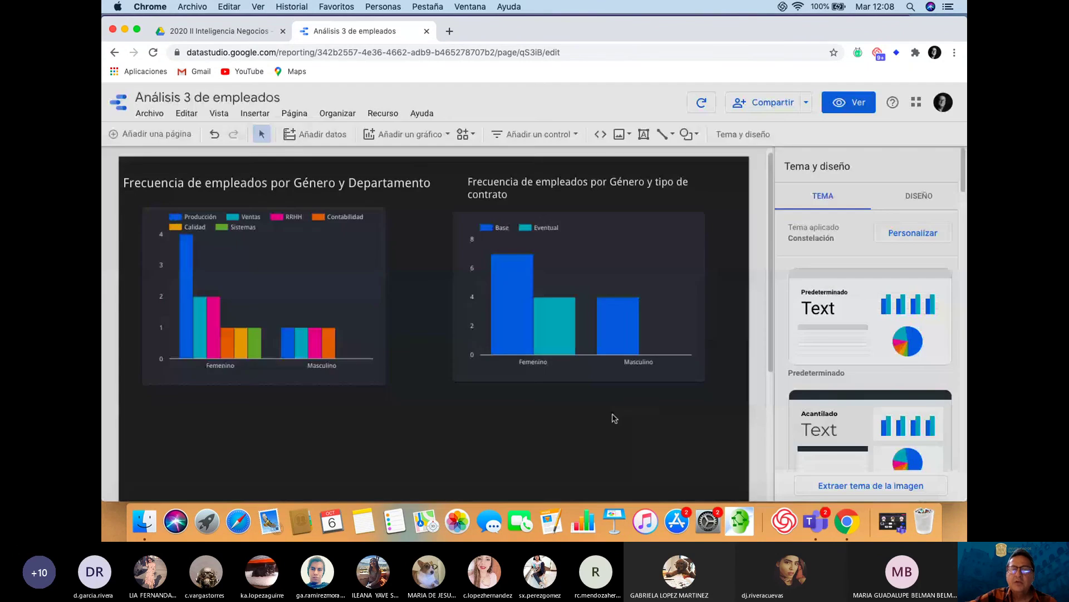
pyautogui.click(651, 72)
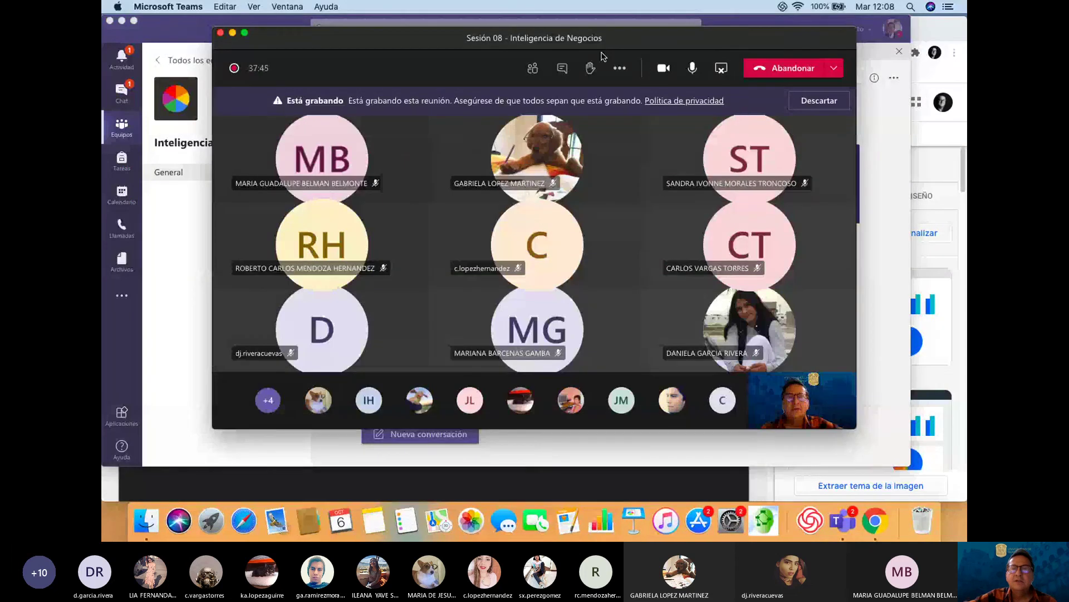
# Post 'Acceso al ejemplo de Google Data Studio' followed by the copied report link in the meeting chat
pyautogui.click(562, 68)
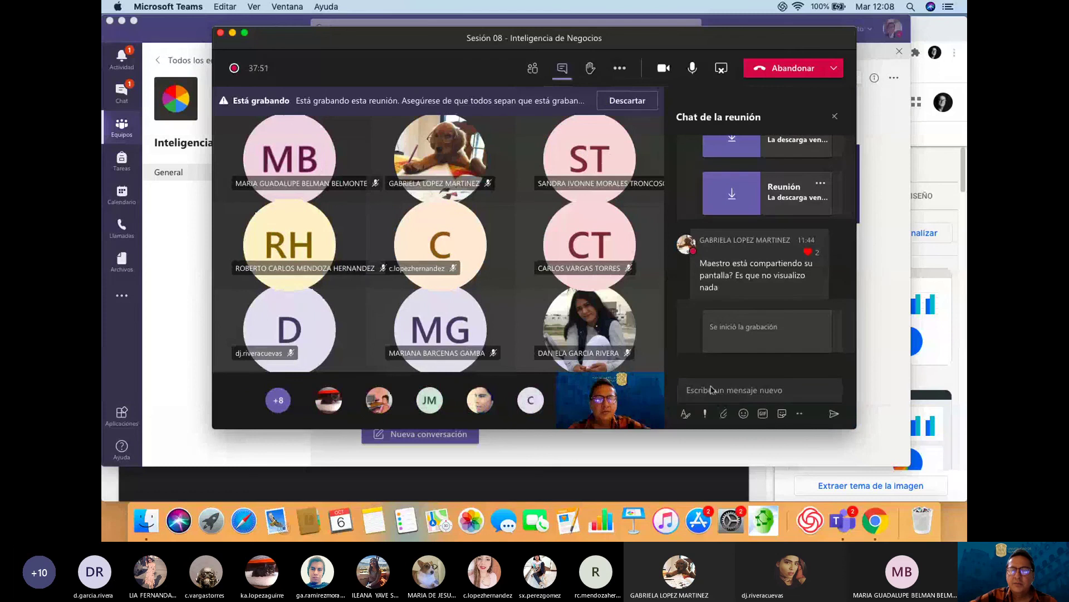
pyautogui.write('Acc')
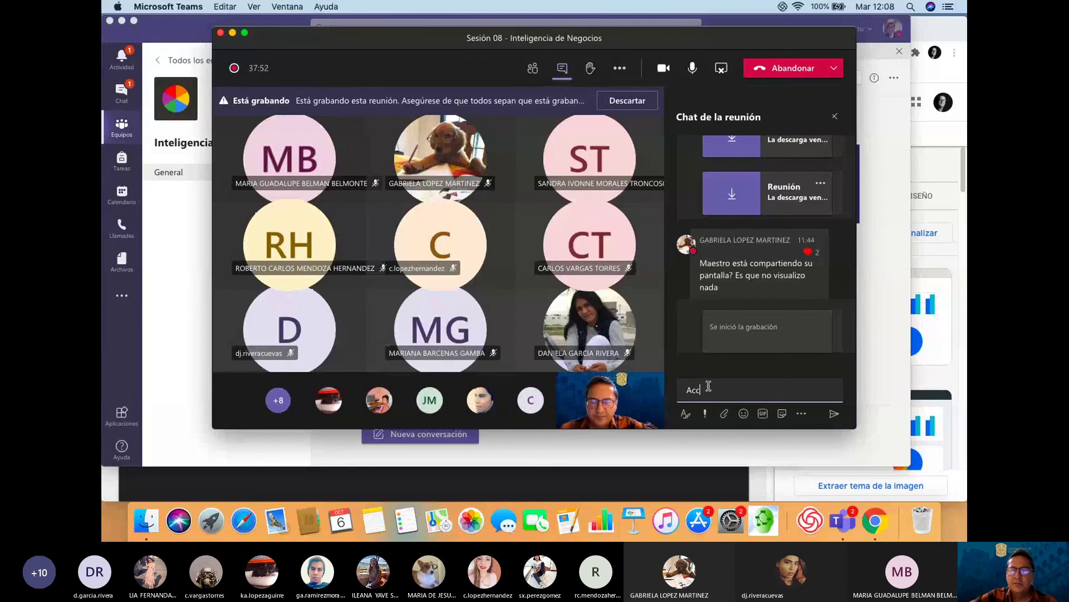
pyautogui.write('eso al ejemplo')
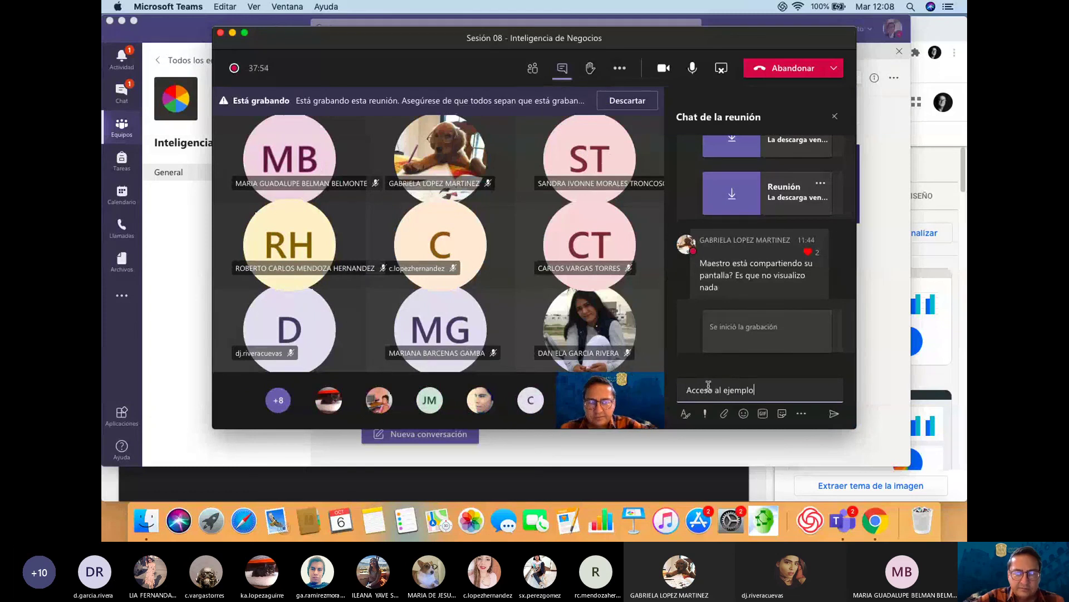
pyautogui.write(' de Google')
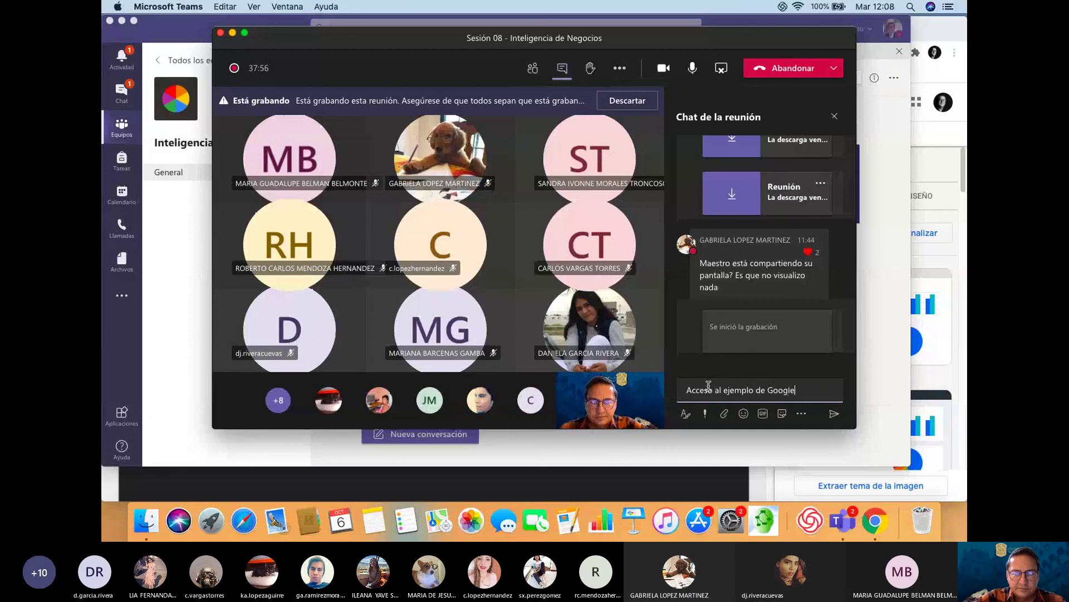
pyautogui.write(' Data ')
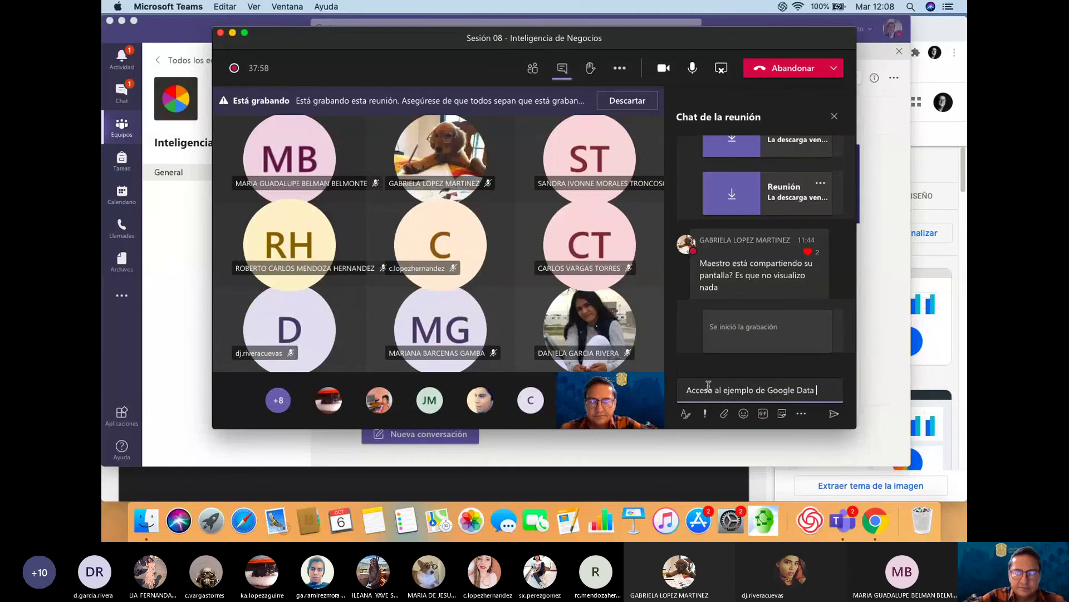
pyautogui.write('Studio:')
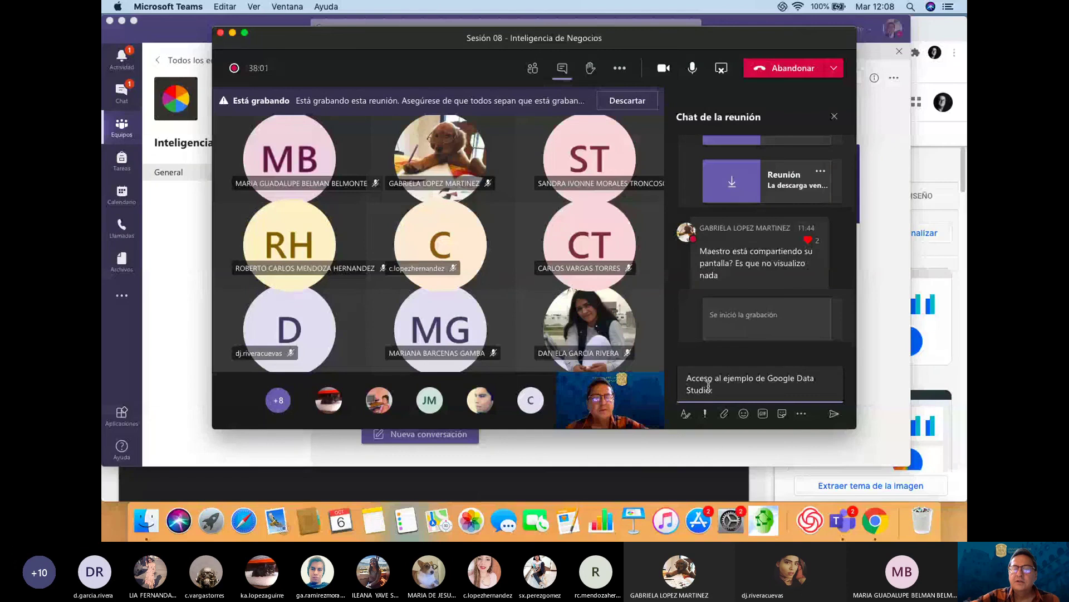
pyautogui.press('Return')
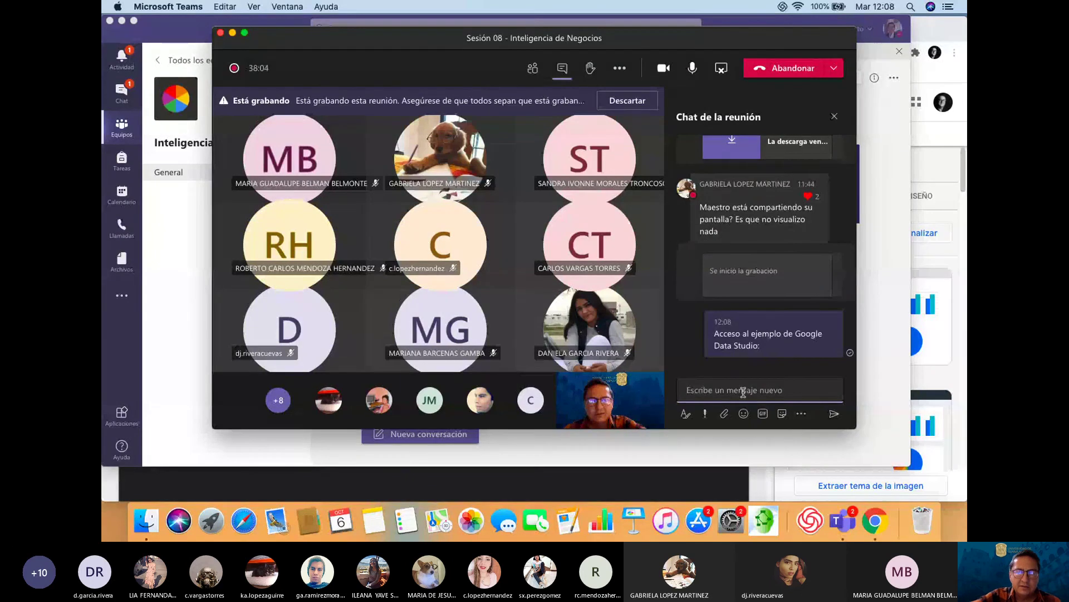
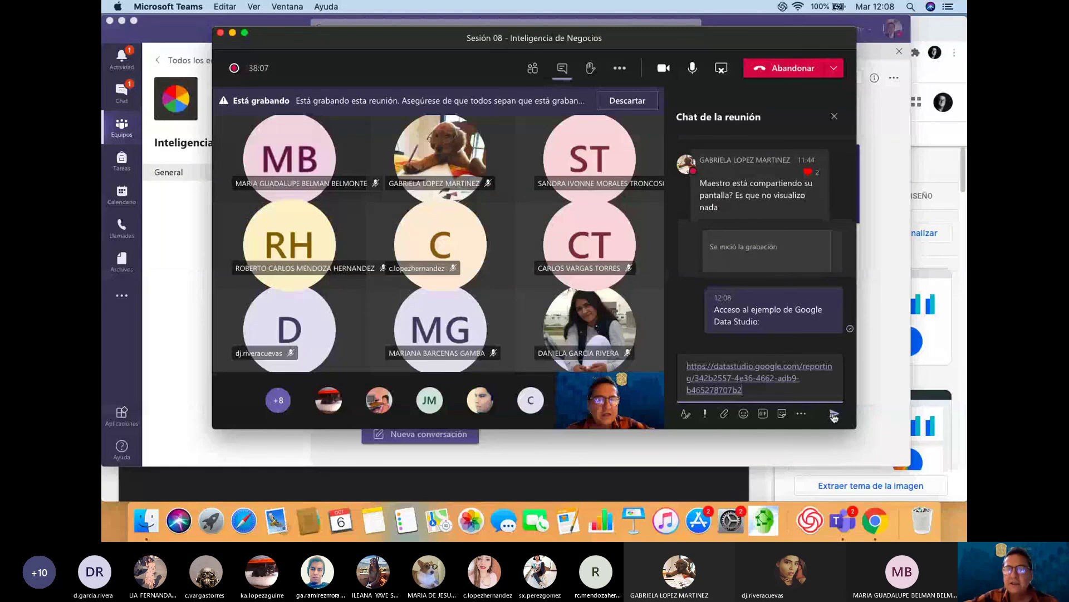
pyautogui.click(833, 415)
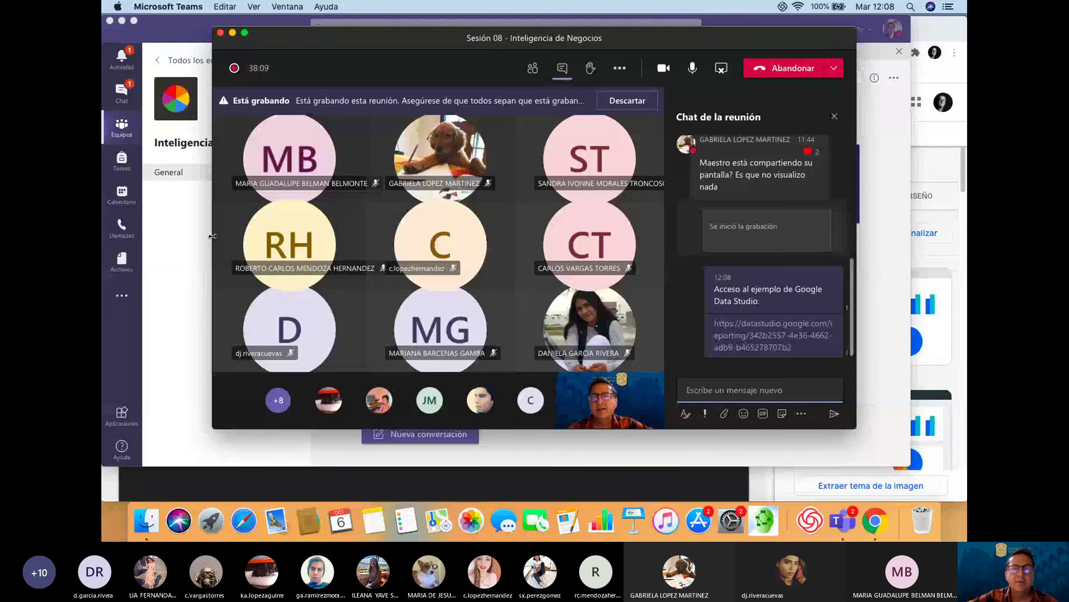
pyautogui.click(169, 256)
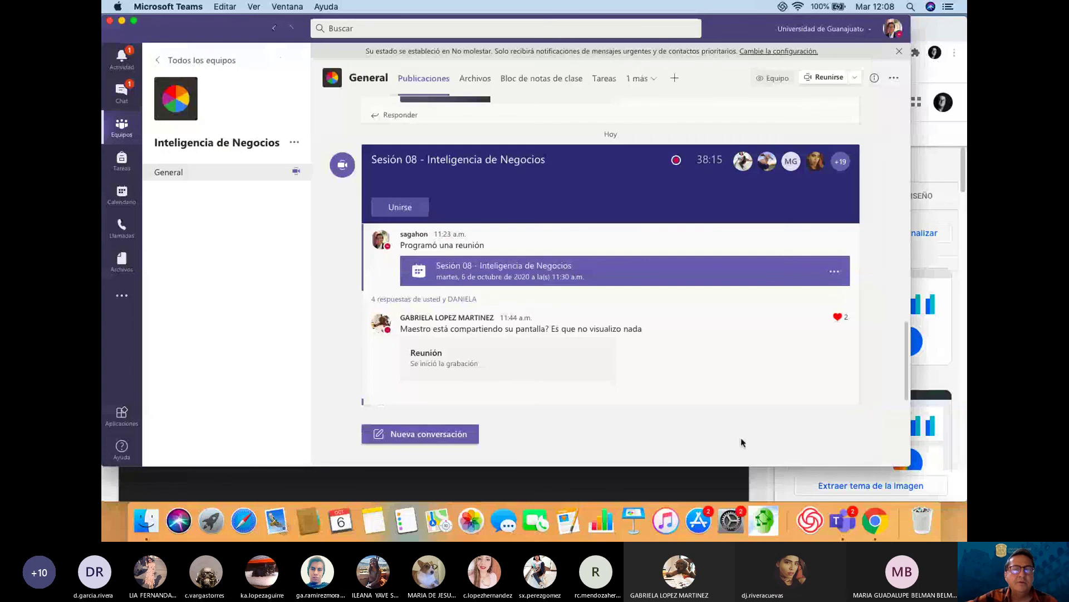
# Check the Chrome report window, then return to the Teams meeting and show its 'Más acciones' menu
pyautogui.hotkey('ctrl', 'Up')
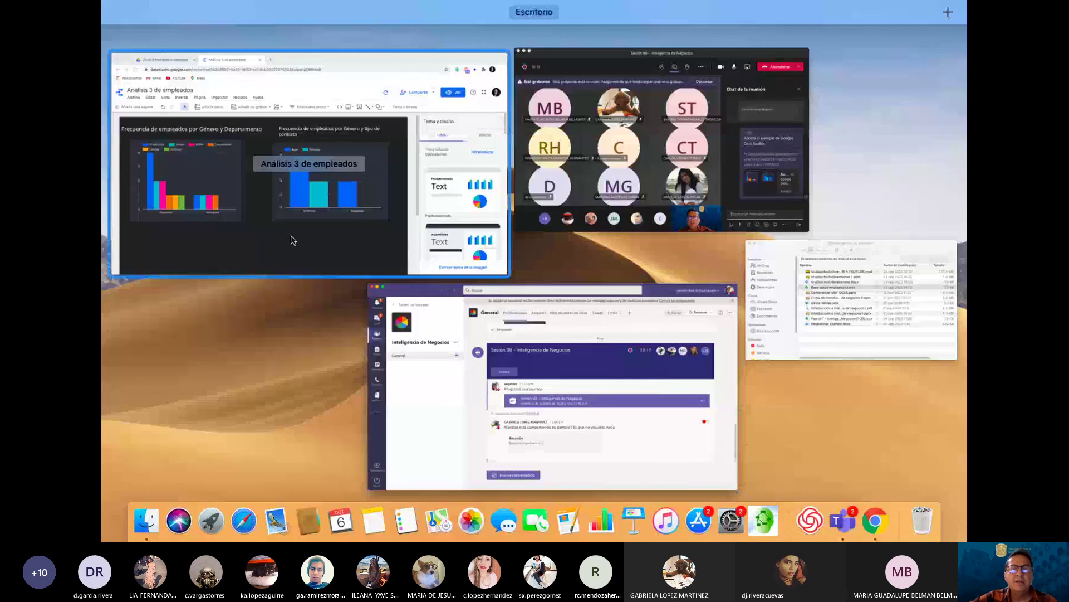
pyautogui.click(294, 240)
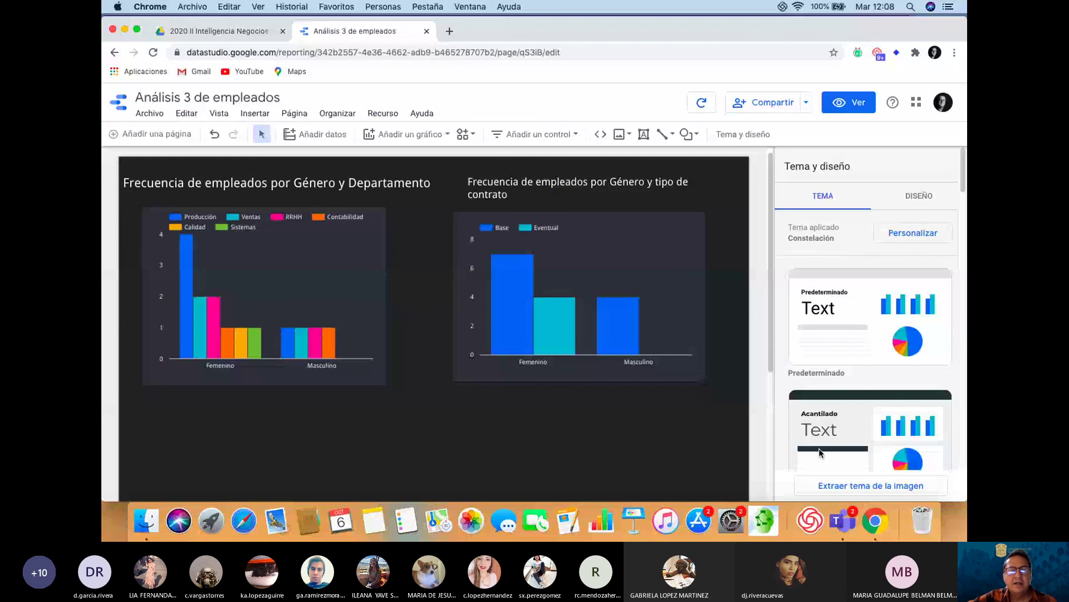
pyautogui.press('super+Tab')
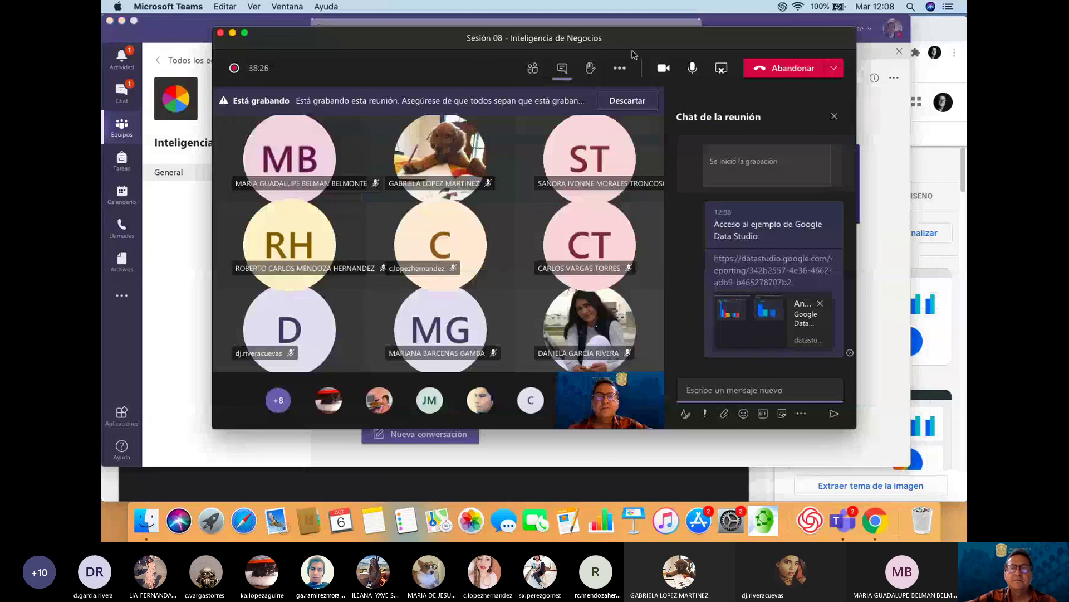
pyautogui.click(619, 68)
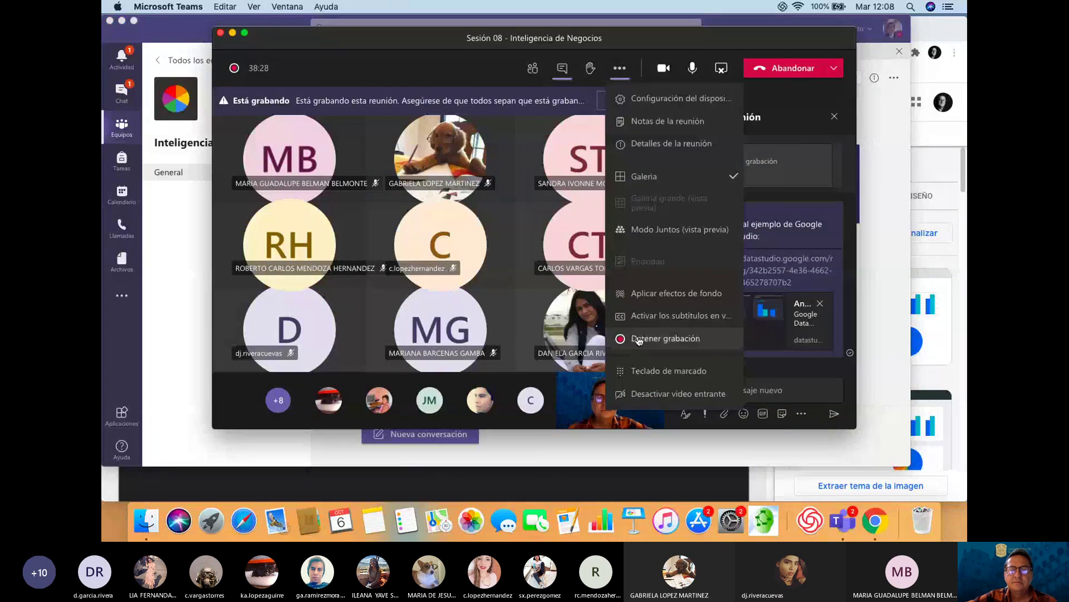